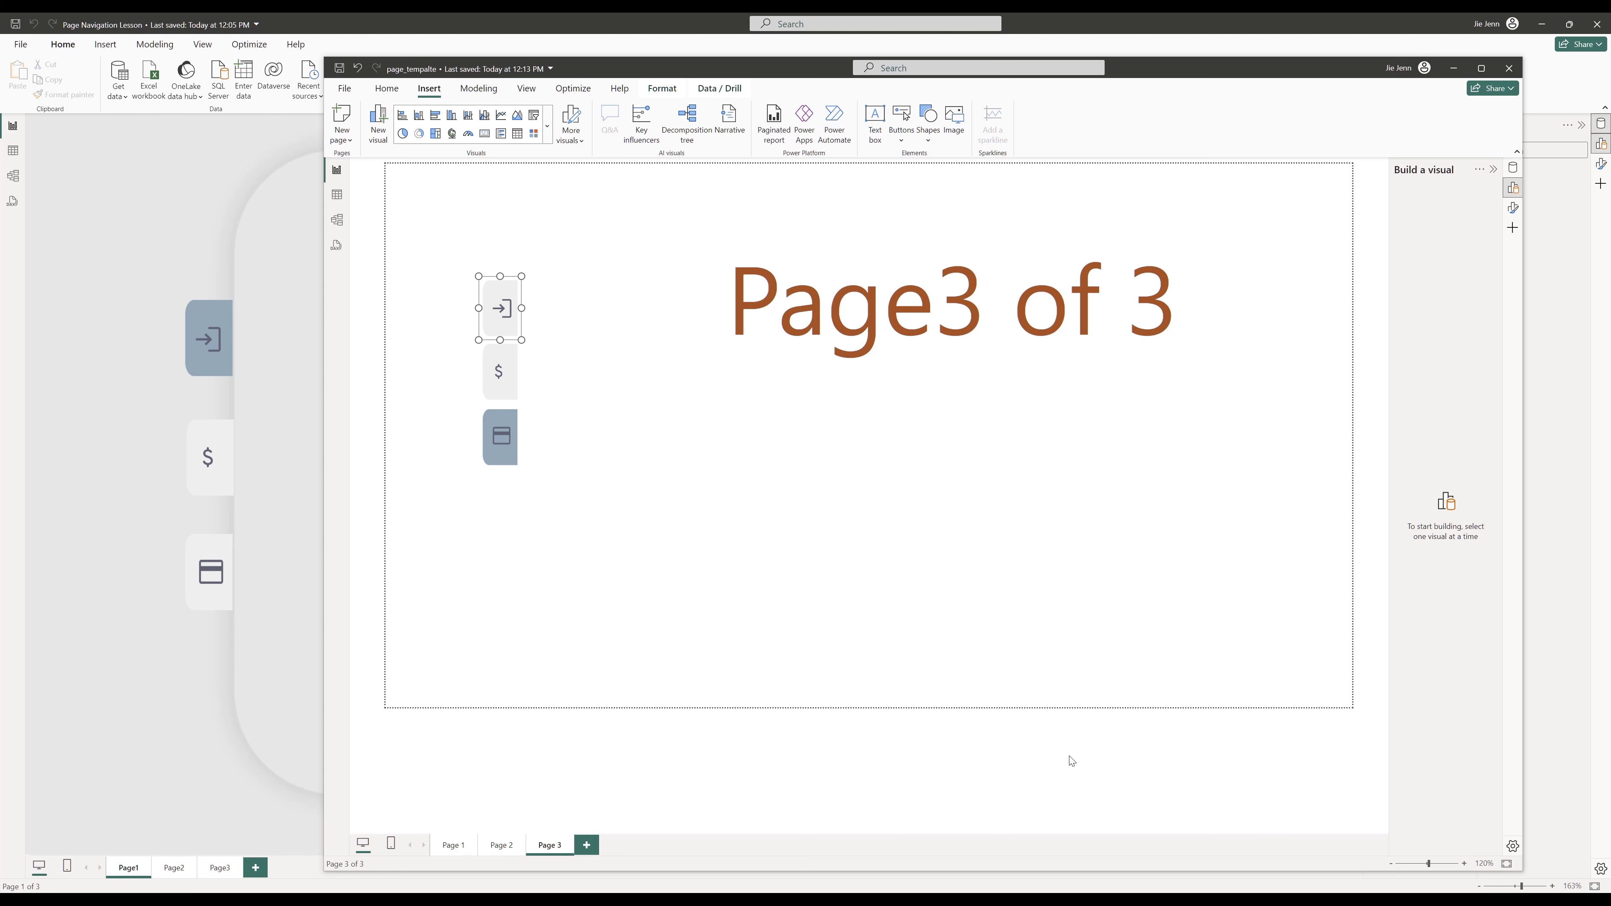
Reposition and widen the page_tempalte report window, and test its login and dollar page navigation buttons
left_click_drag(720, 80, 647, 54)
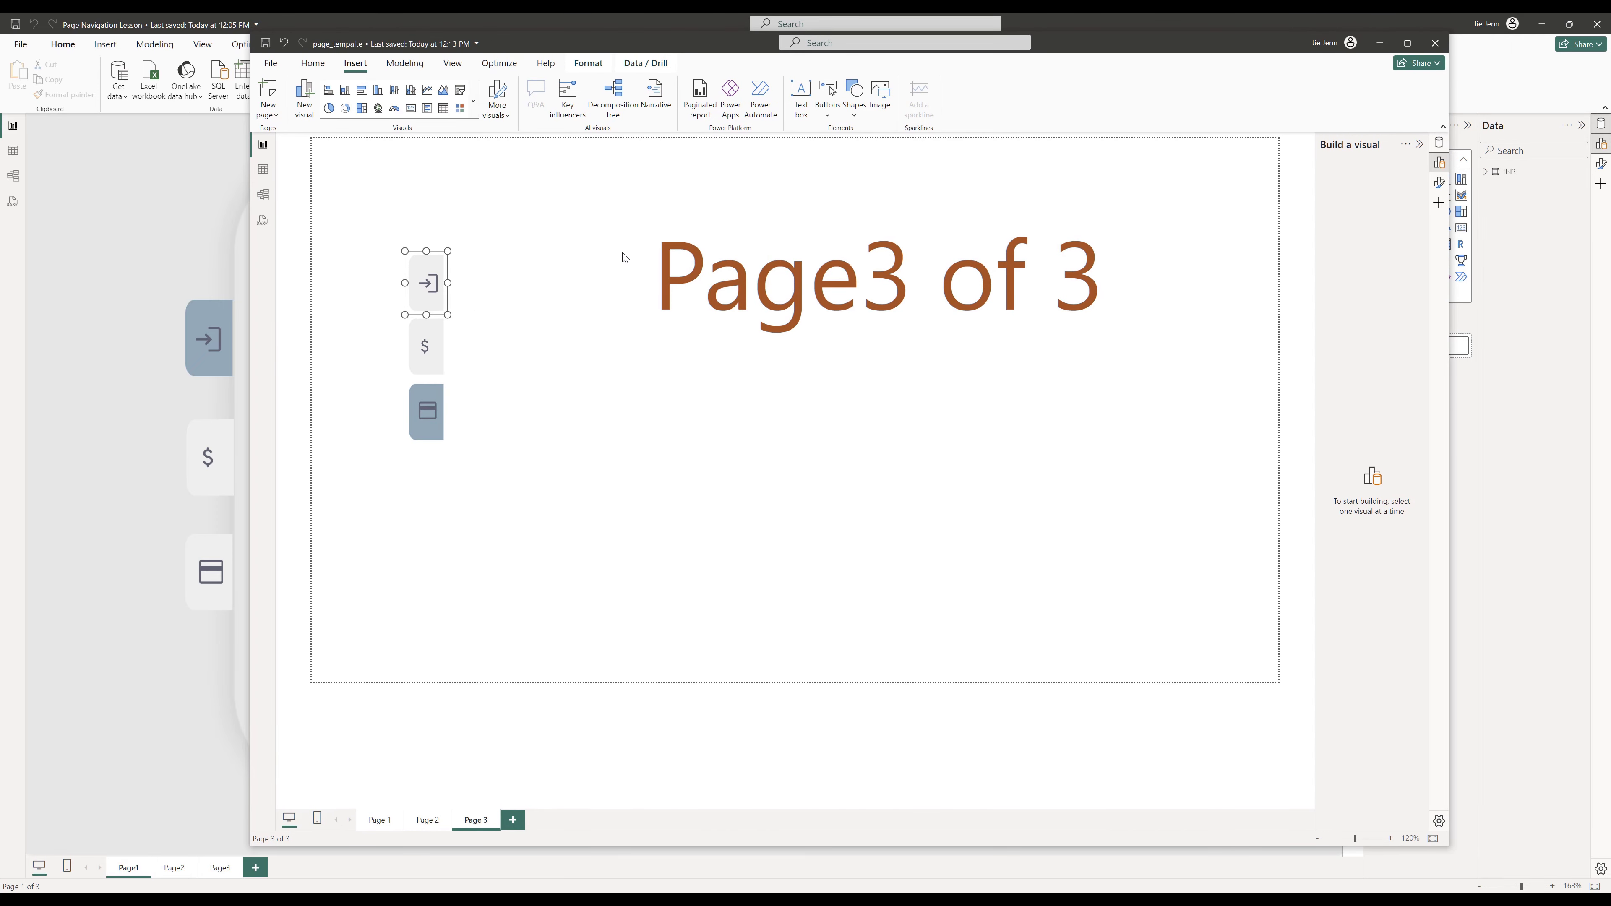
left_click_drag(250, 536, 34, 508)
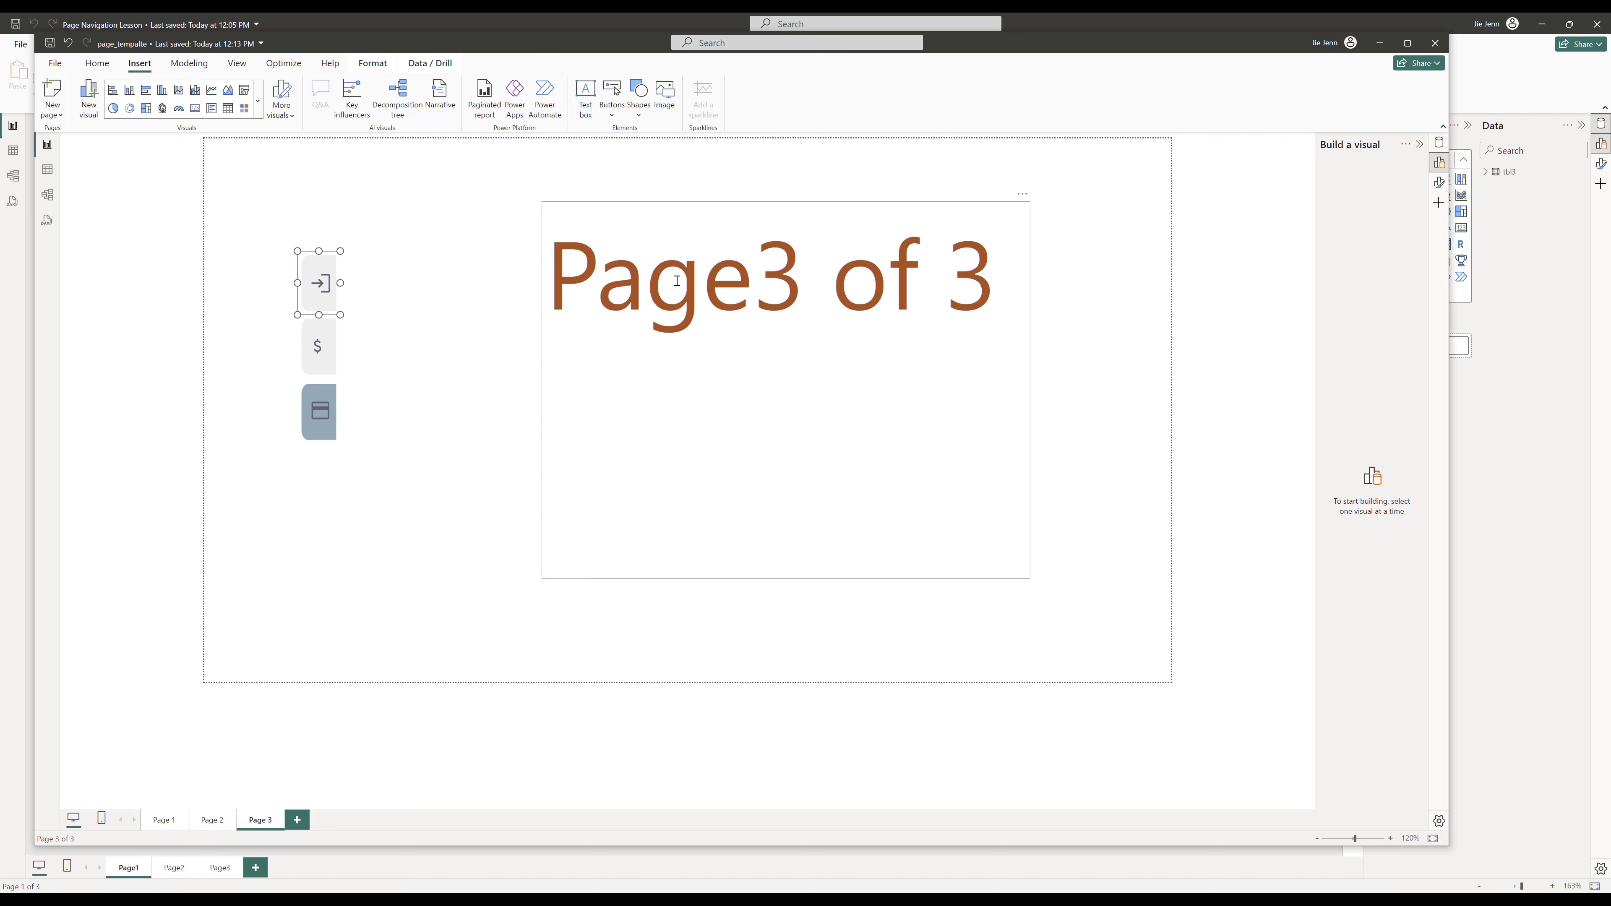
left_click(478, 247)
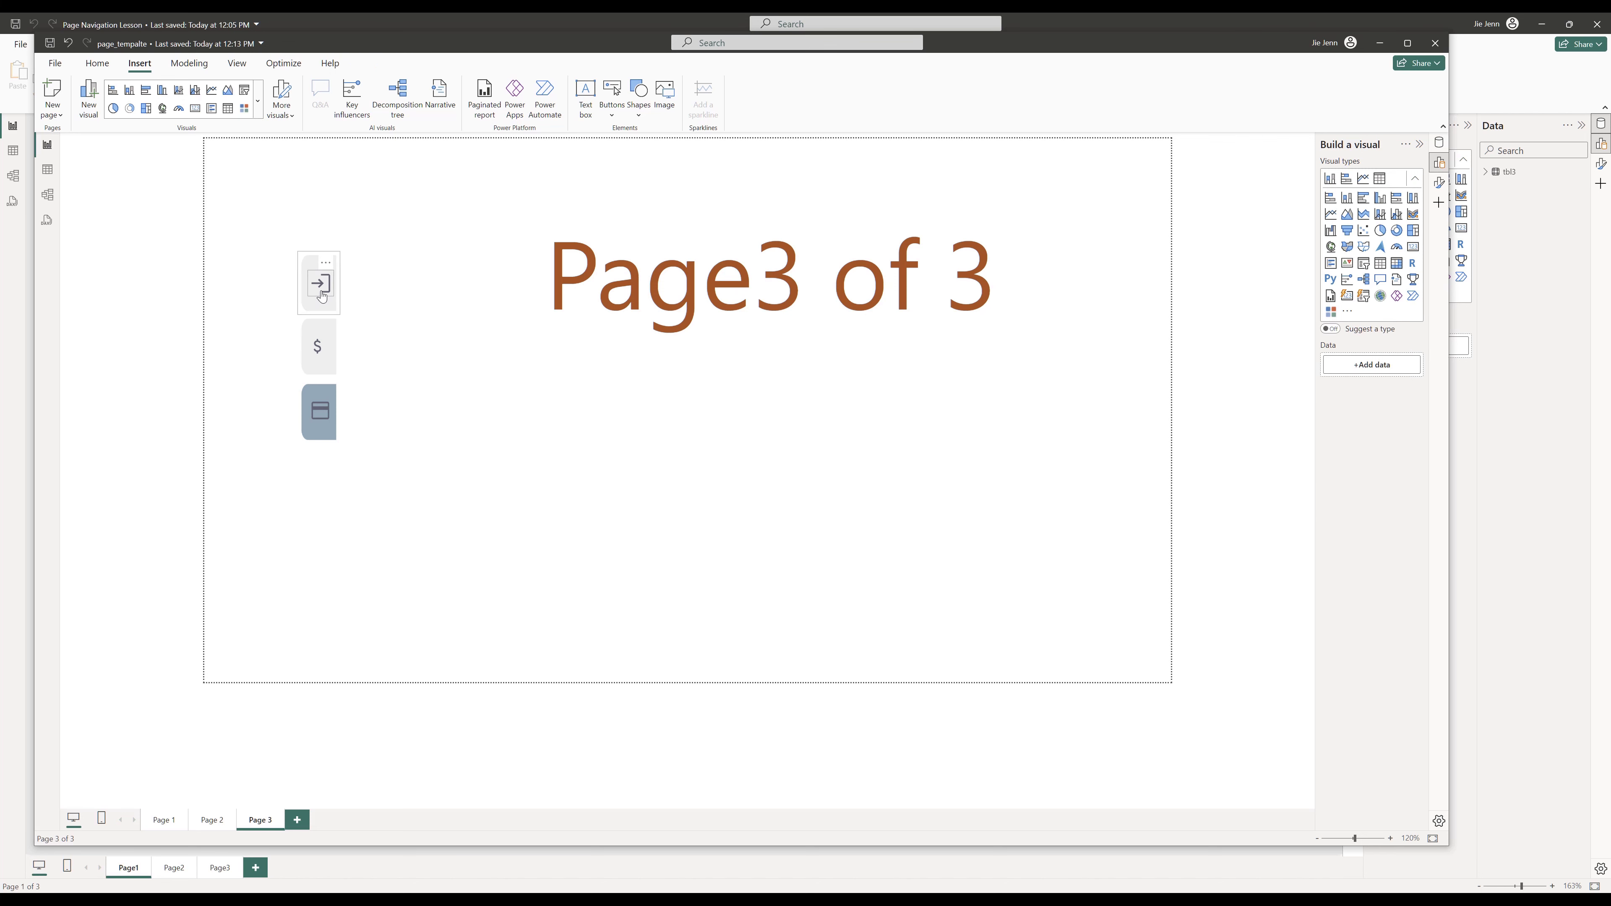
left_click(323, 295, "ctrl")
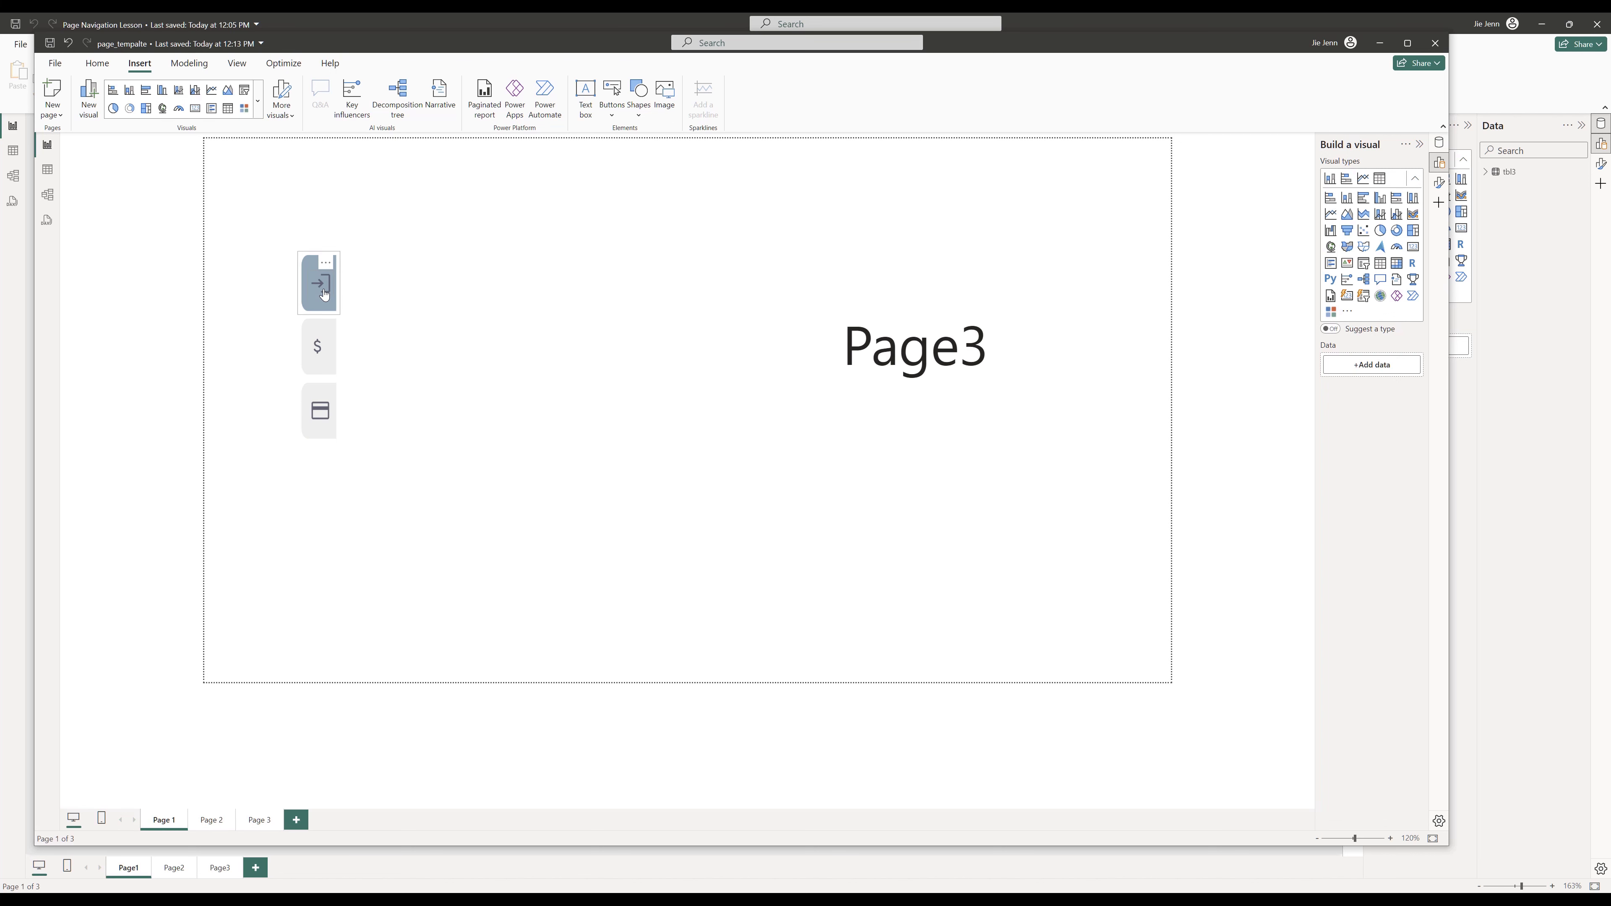
left_click(320, 360, "ctrl")
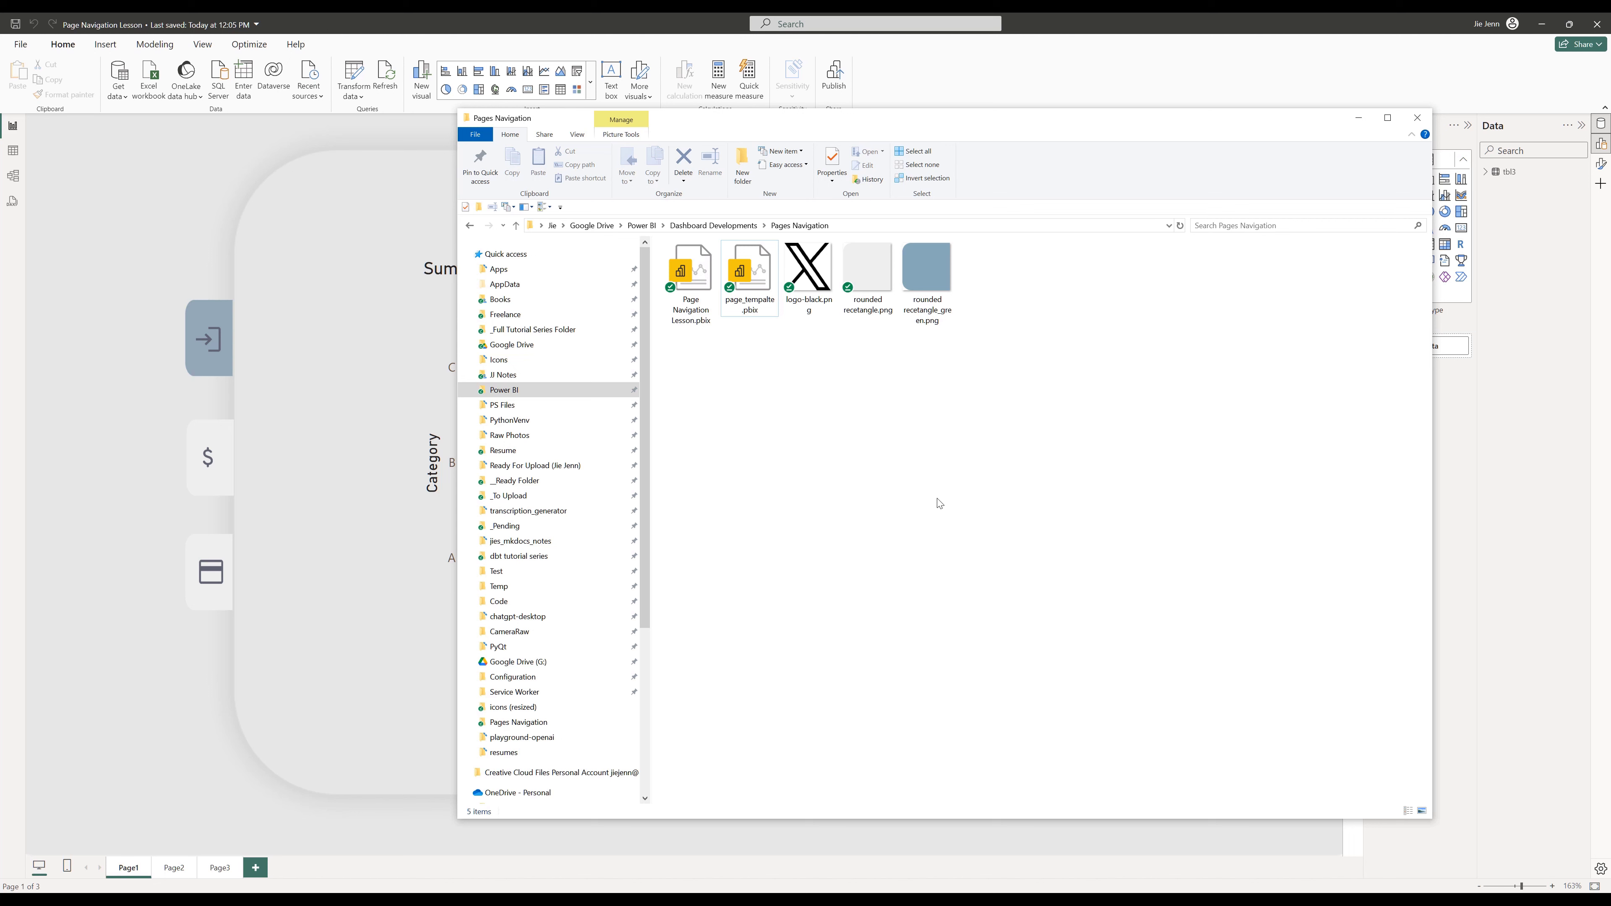
Inspect the green rounded-rectangle image file, and the dollar and card buttons on Page1 of the Page Navigation Lesson report in Power BI
left_click(943, 289)
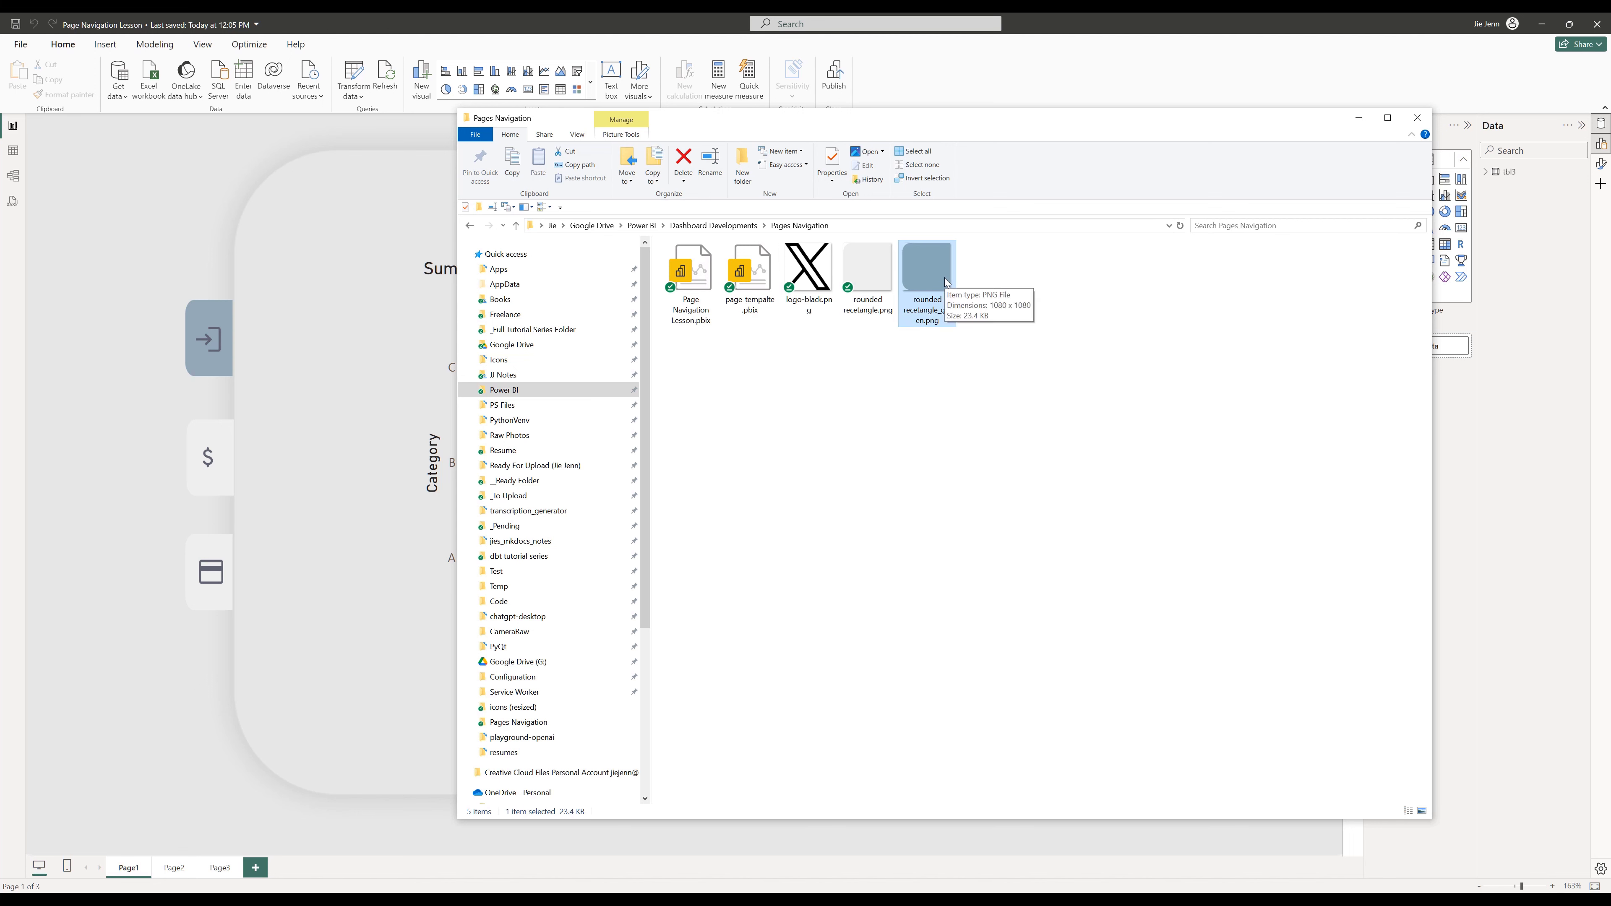
left_click(118, 528)
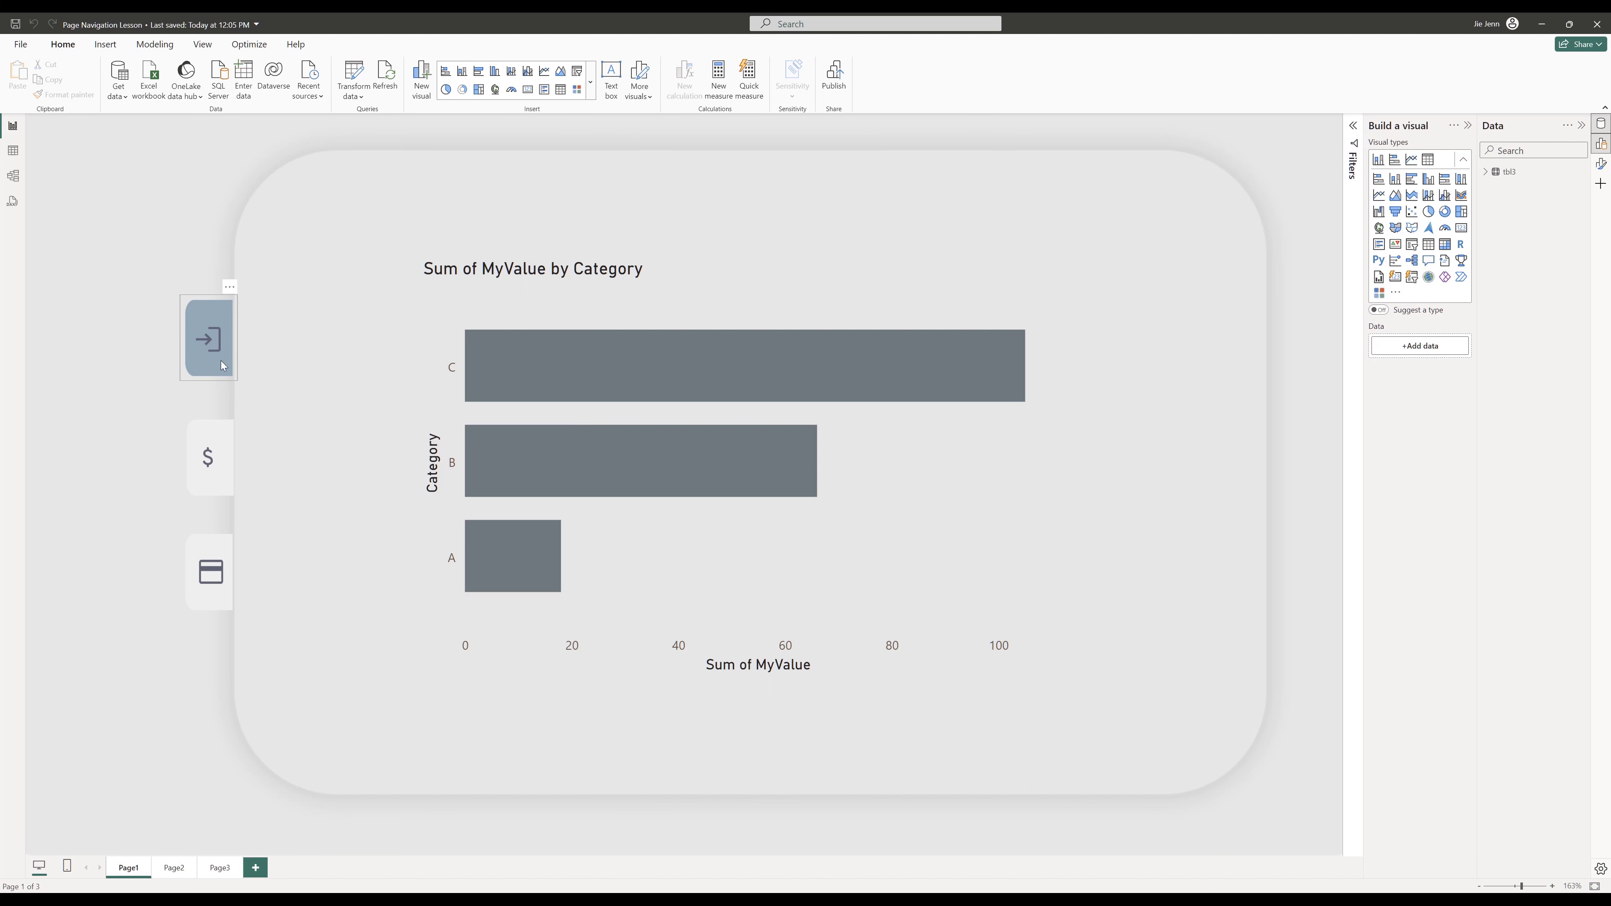
left_click(212, 457)
left_click(211, 581)
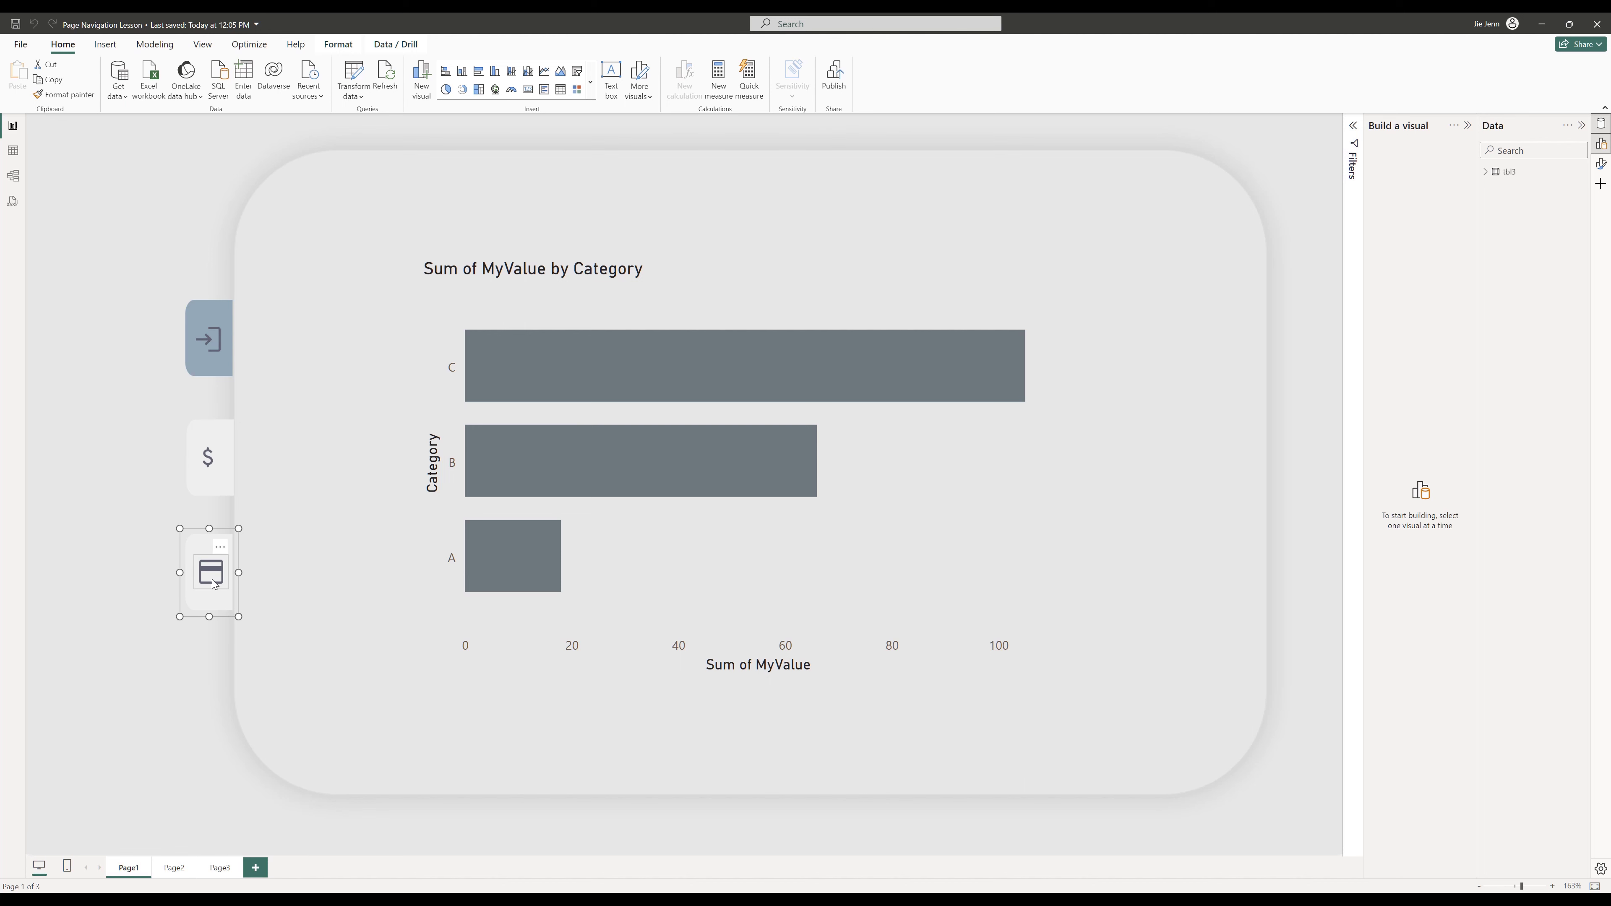
left_click(113, 274)
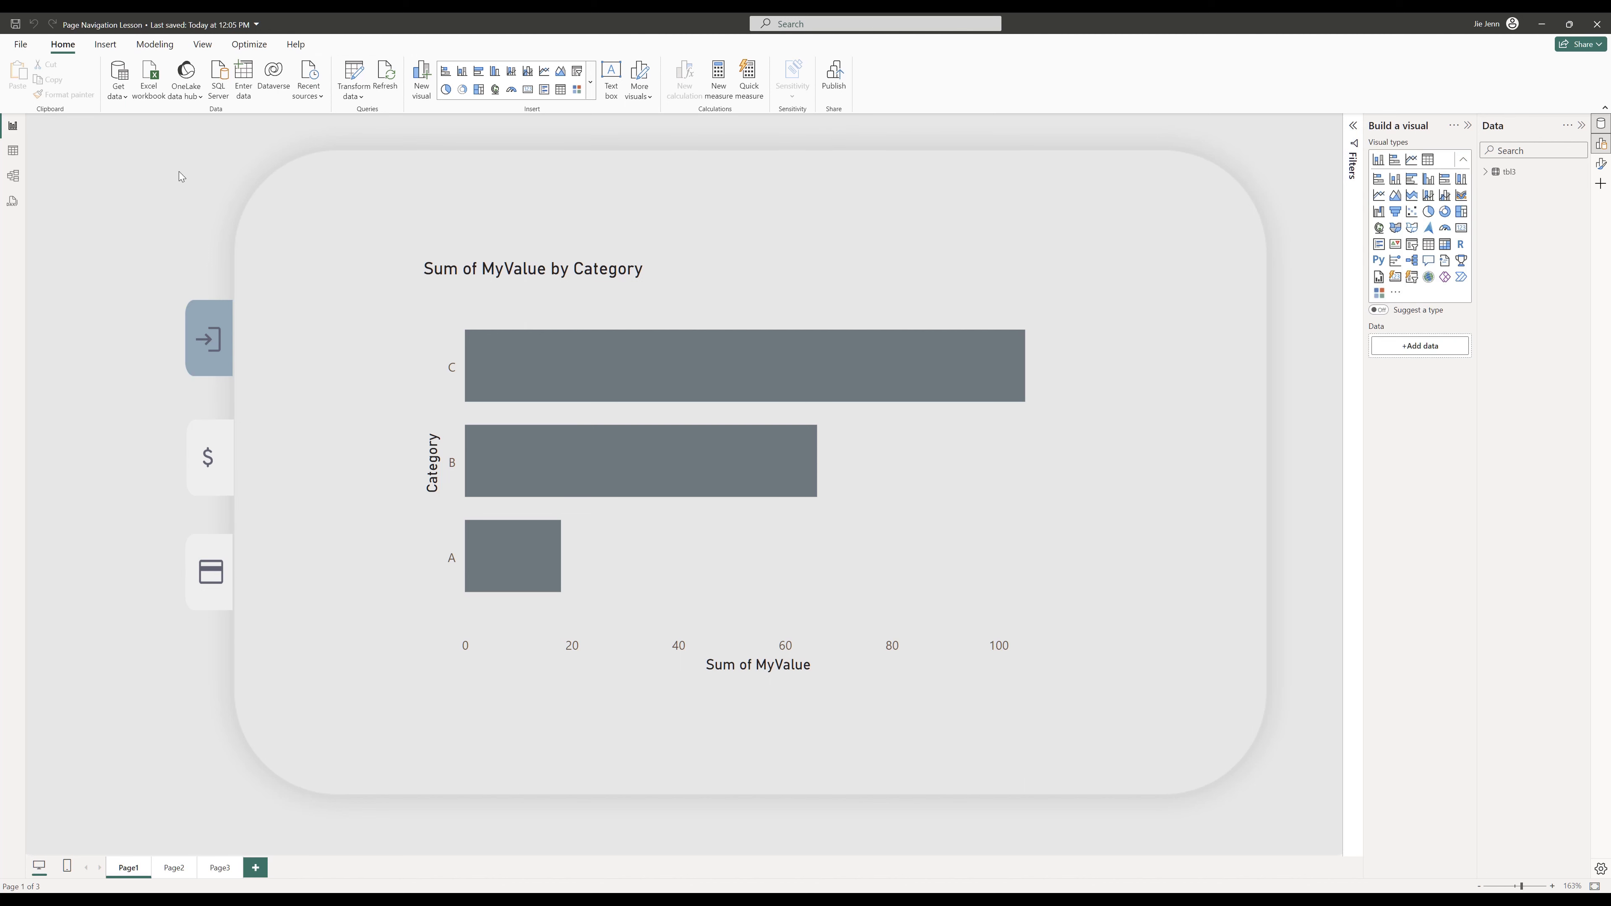
Show the Selection pane and widen it enough to display the full layer names
left_click(203, 45)
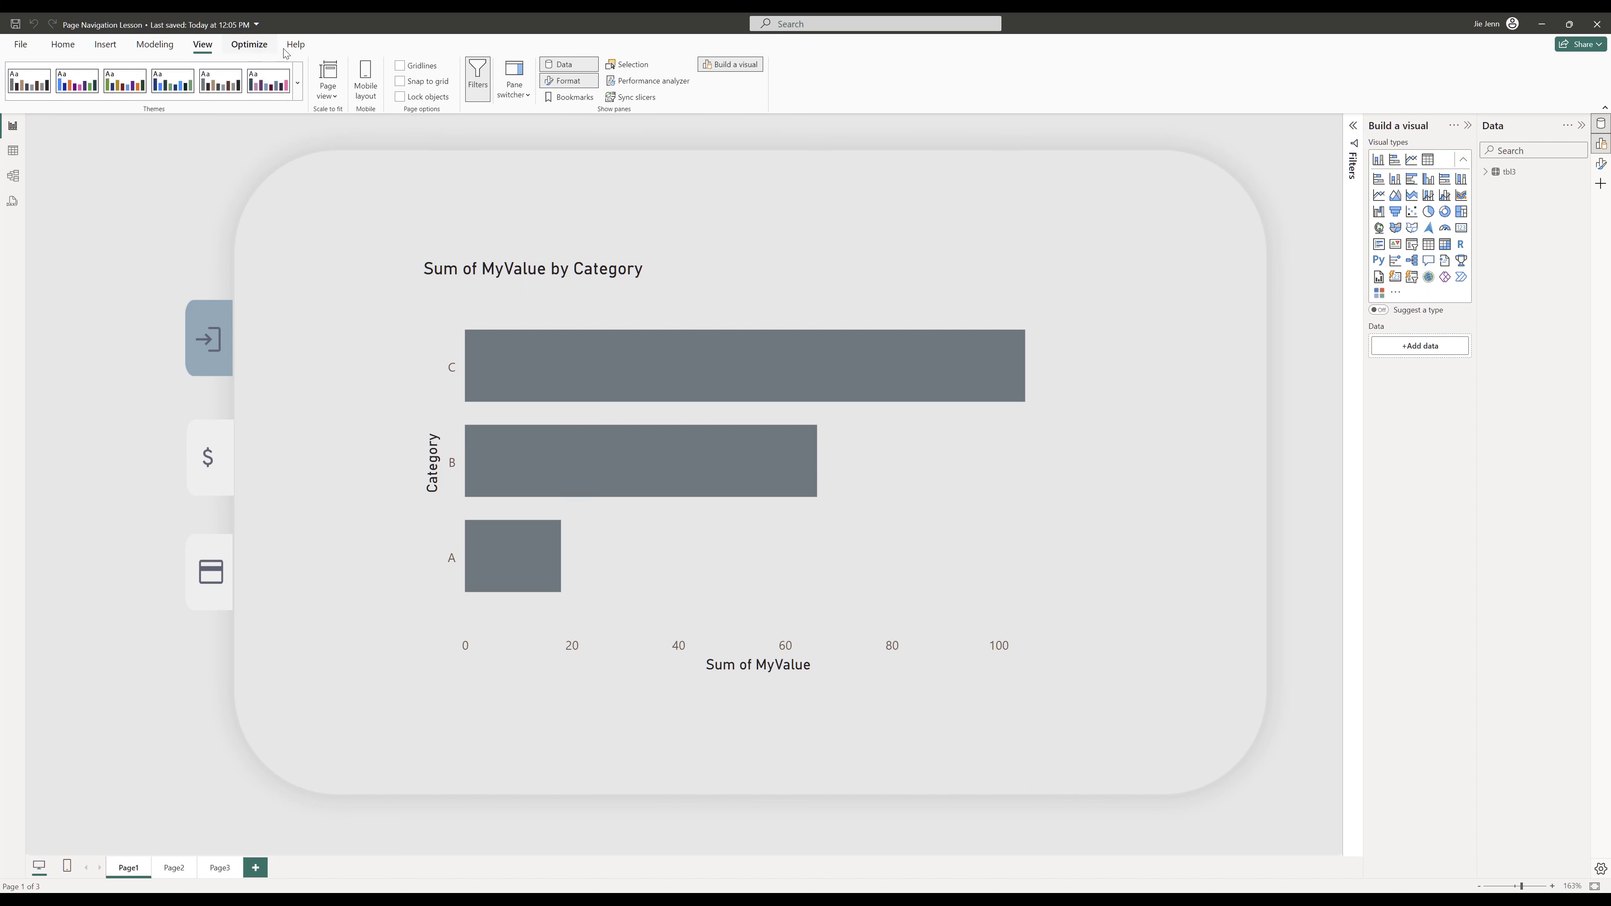
left_click(631, 64)
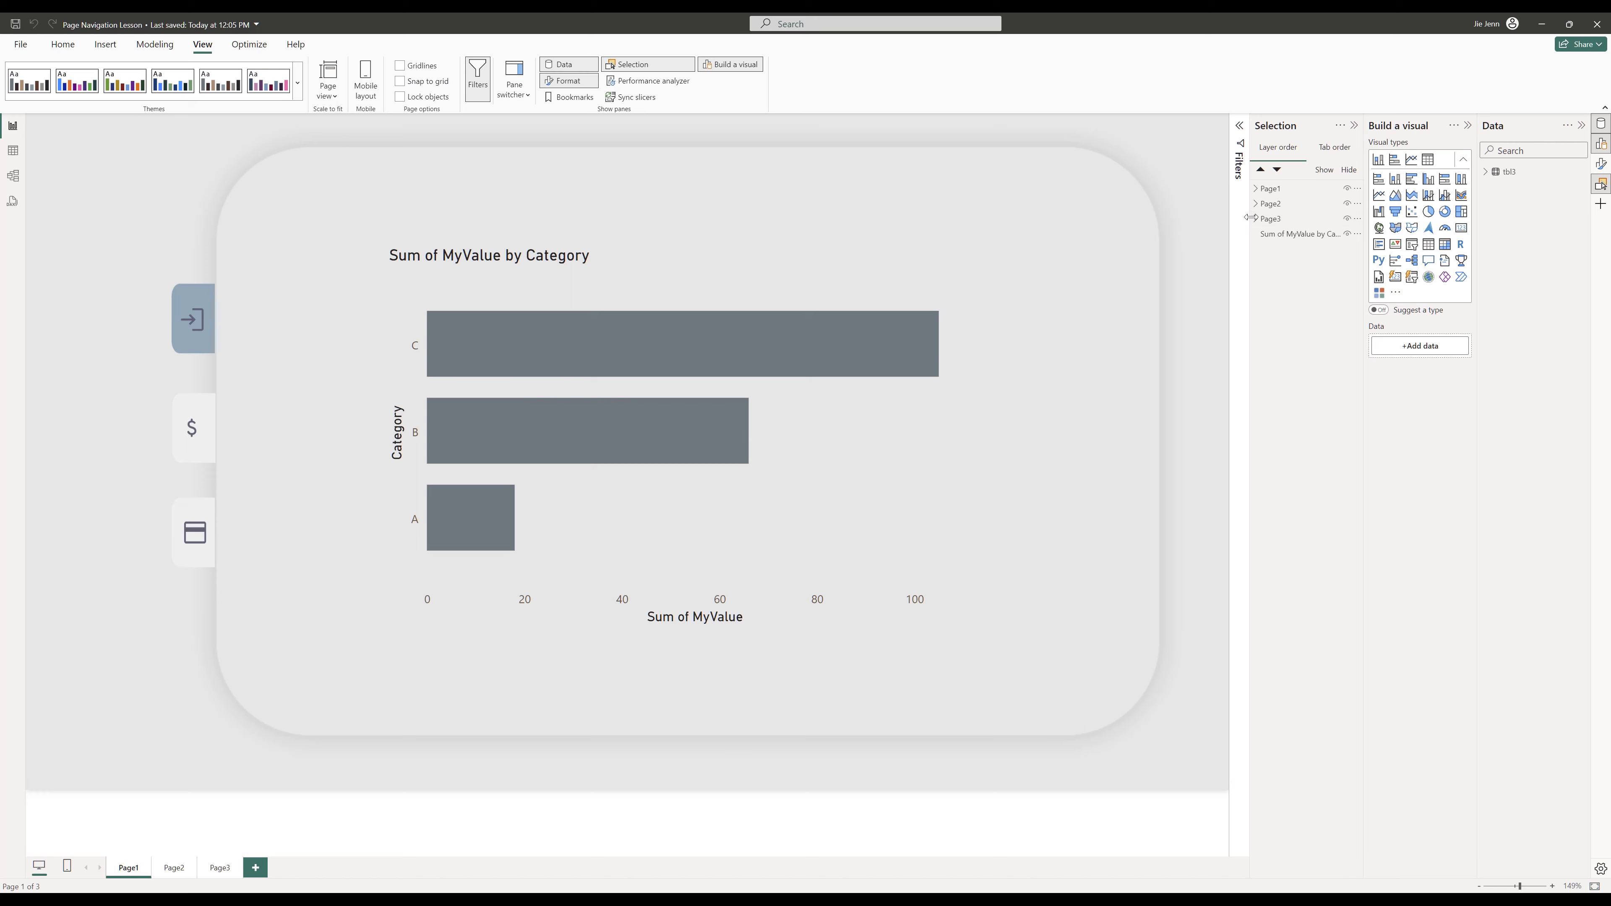
left_click_drag(1249, 219, 1152, 240)
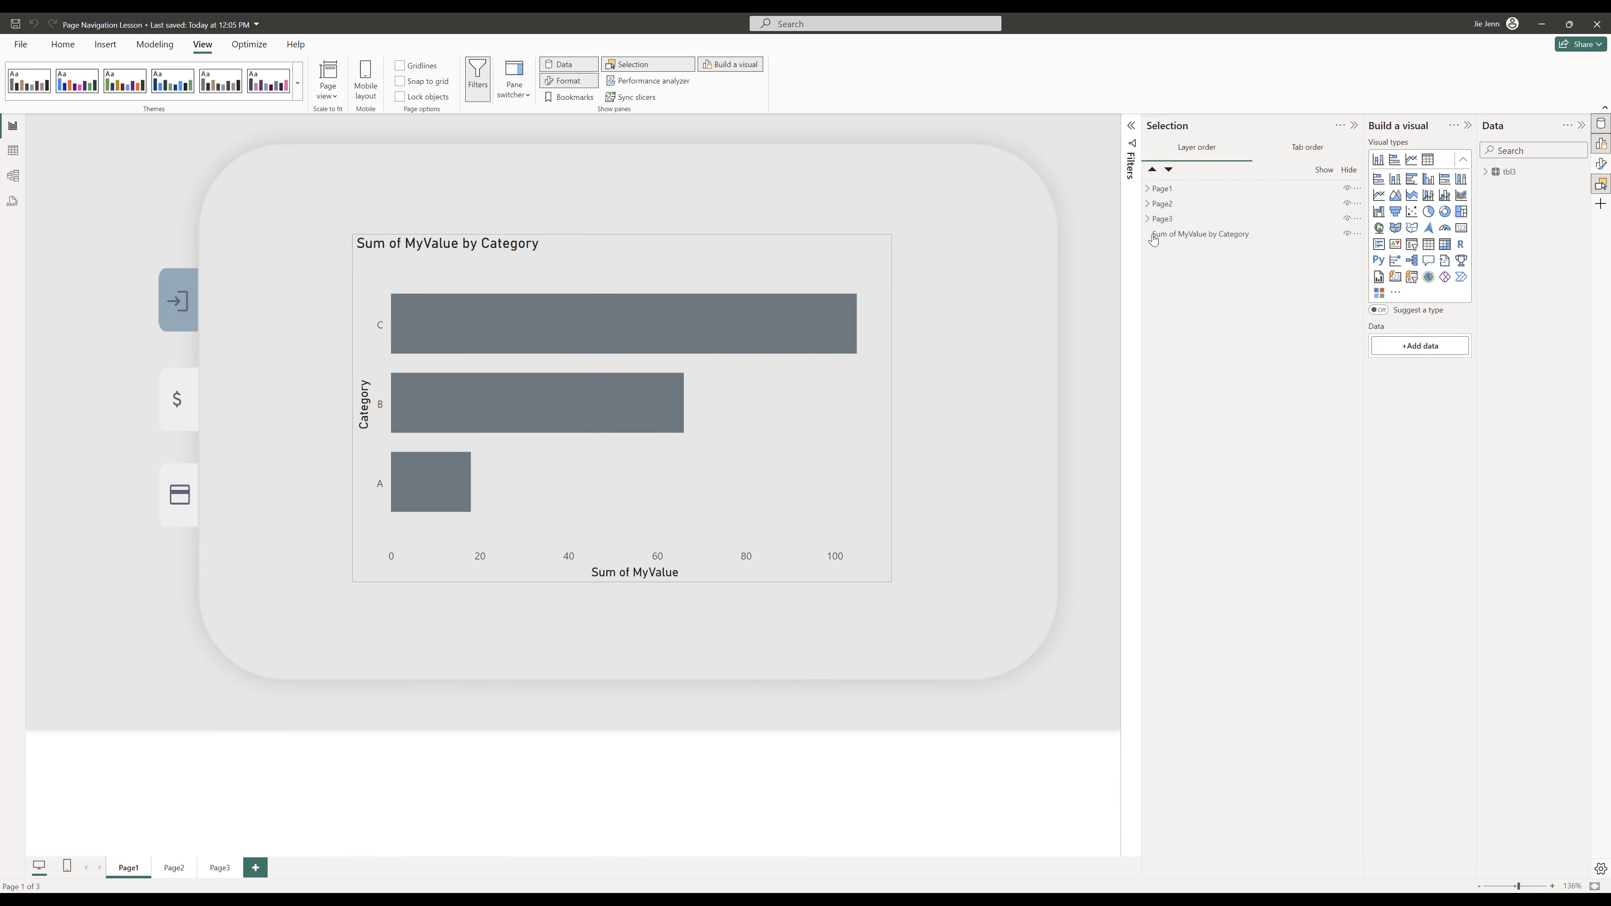
Expand the Page1 group and examine its layers login_icon, shape_1_green and shape1_gray
left_click(1147, 188)
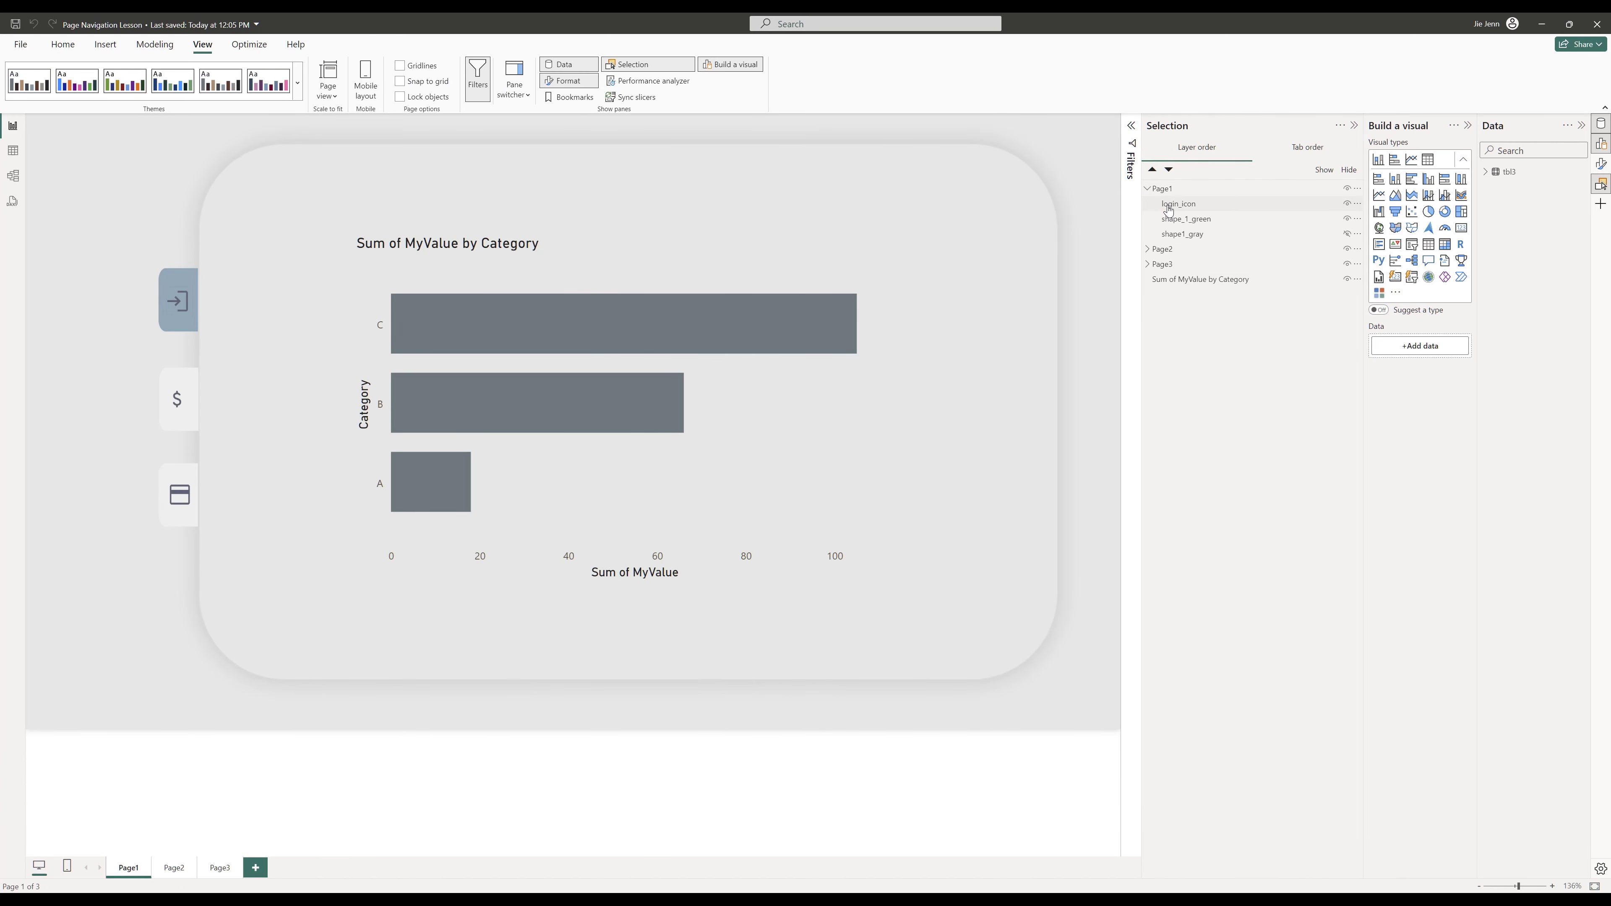
left_click(1177, 193)
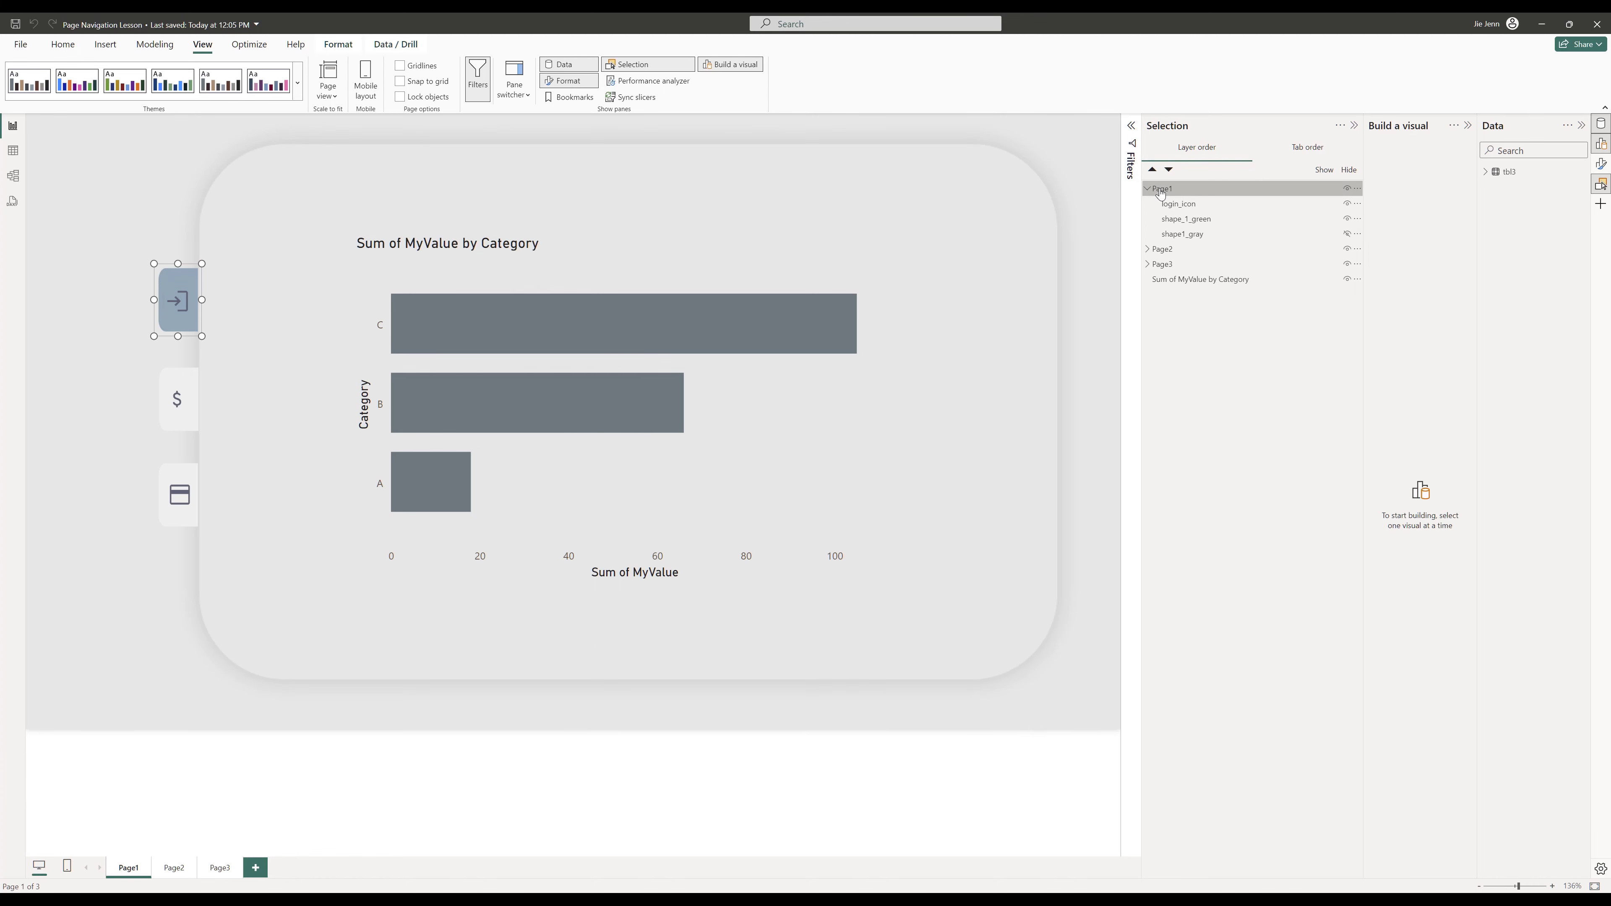
left_click(1184, 218)
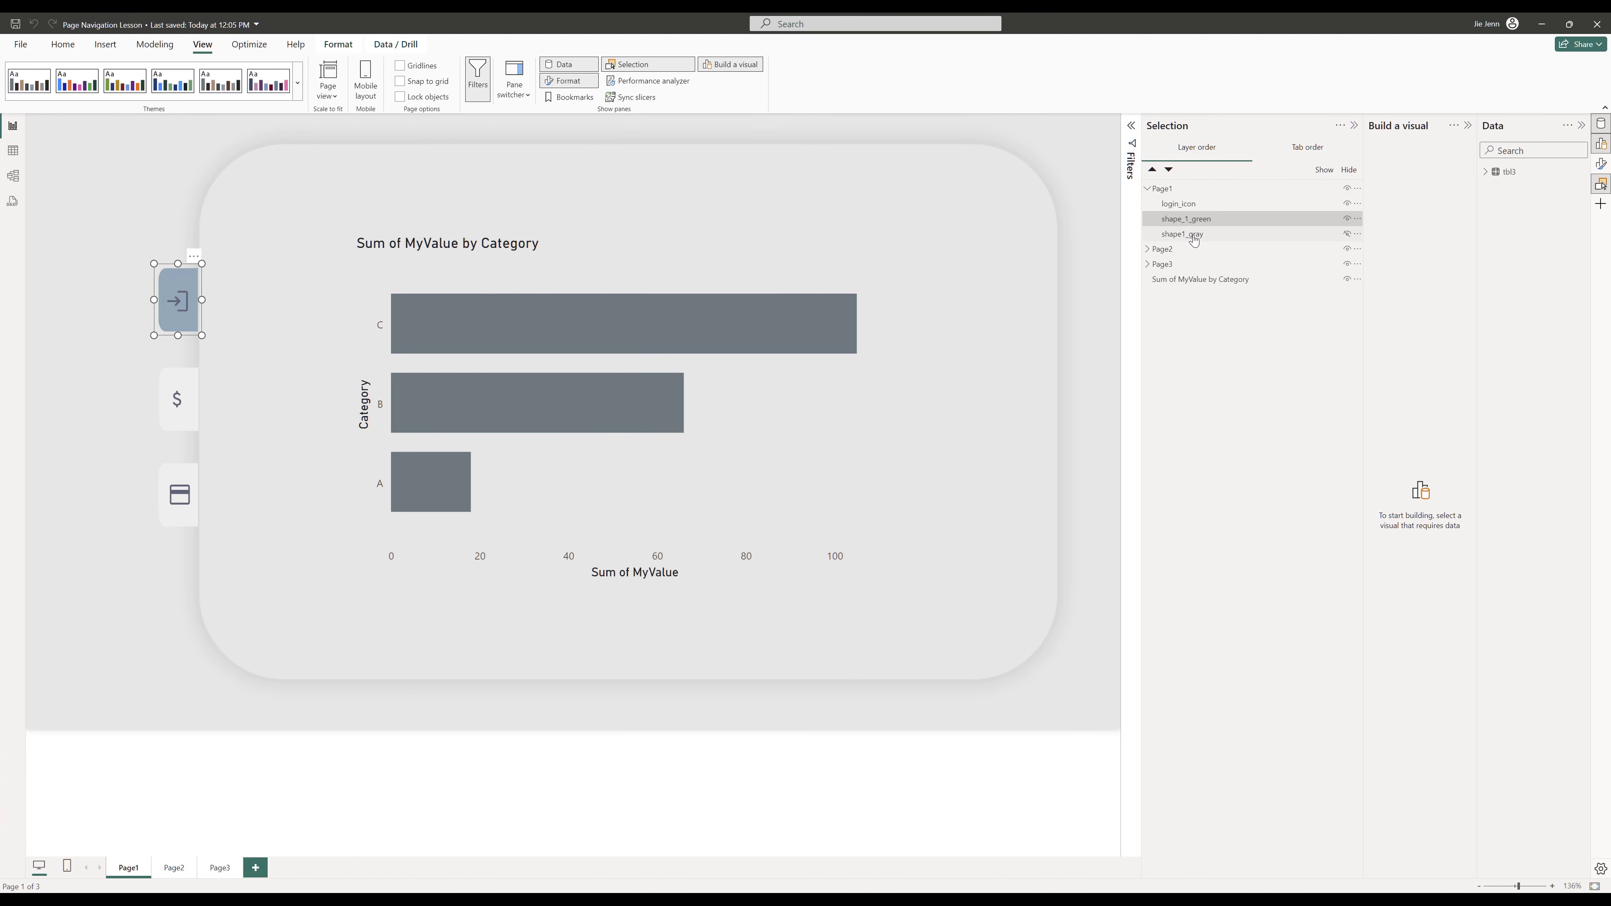
left_click(1196, 238)
left_click(1211, 204)
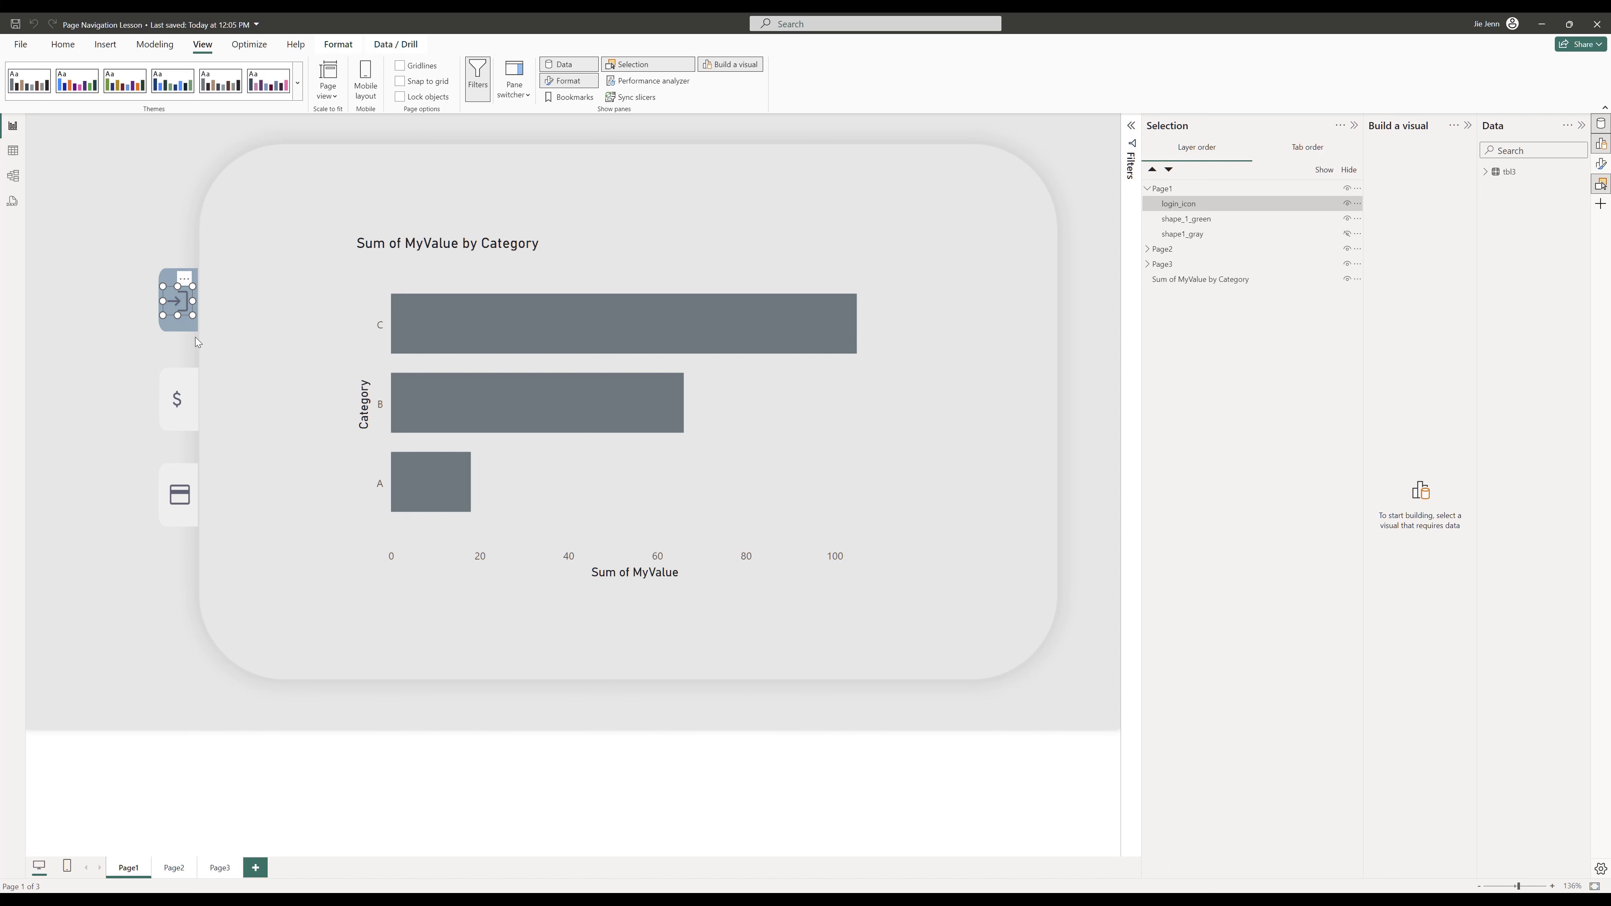
left_click(1168, 191)
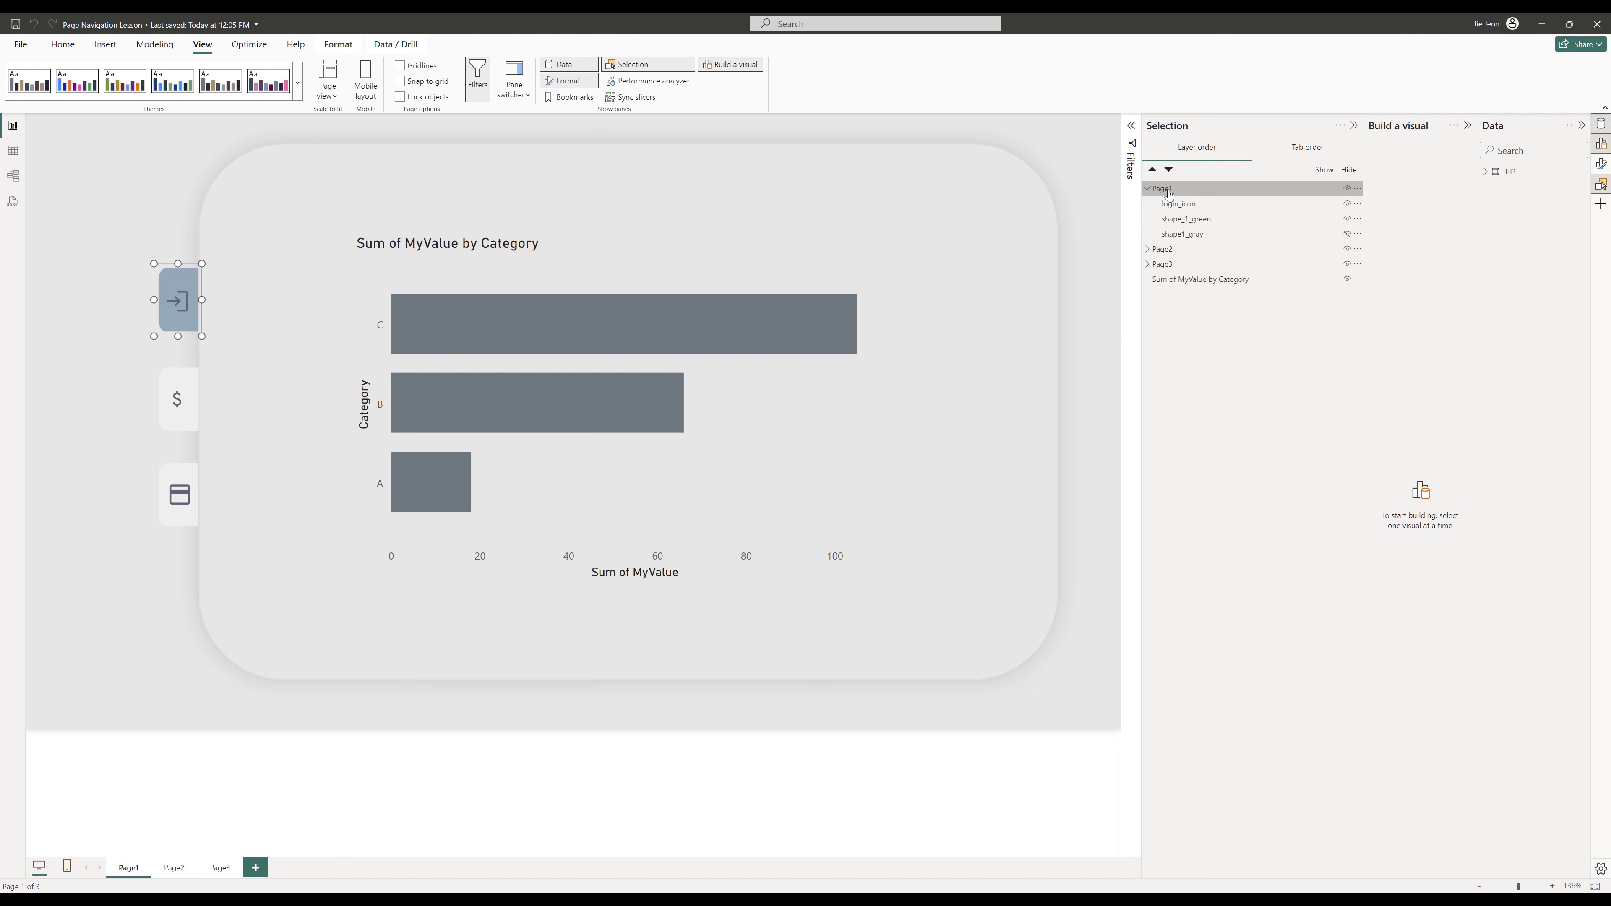
left_click(151, 669)
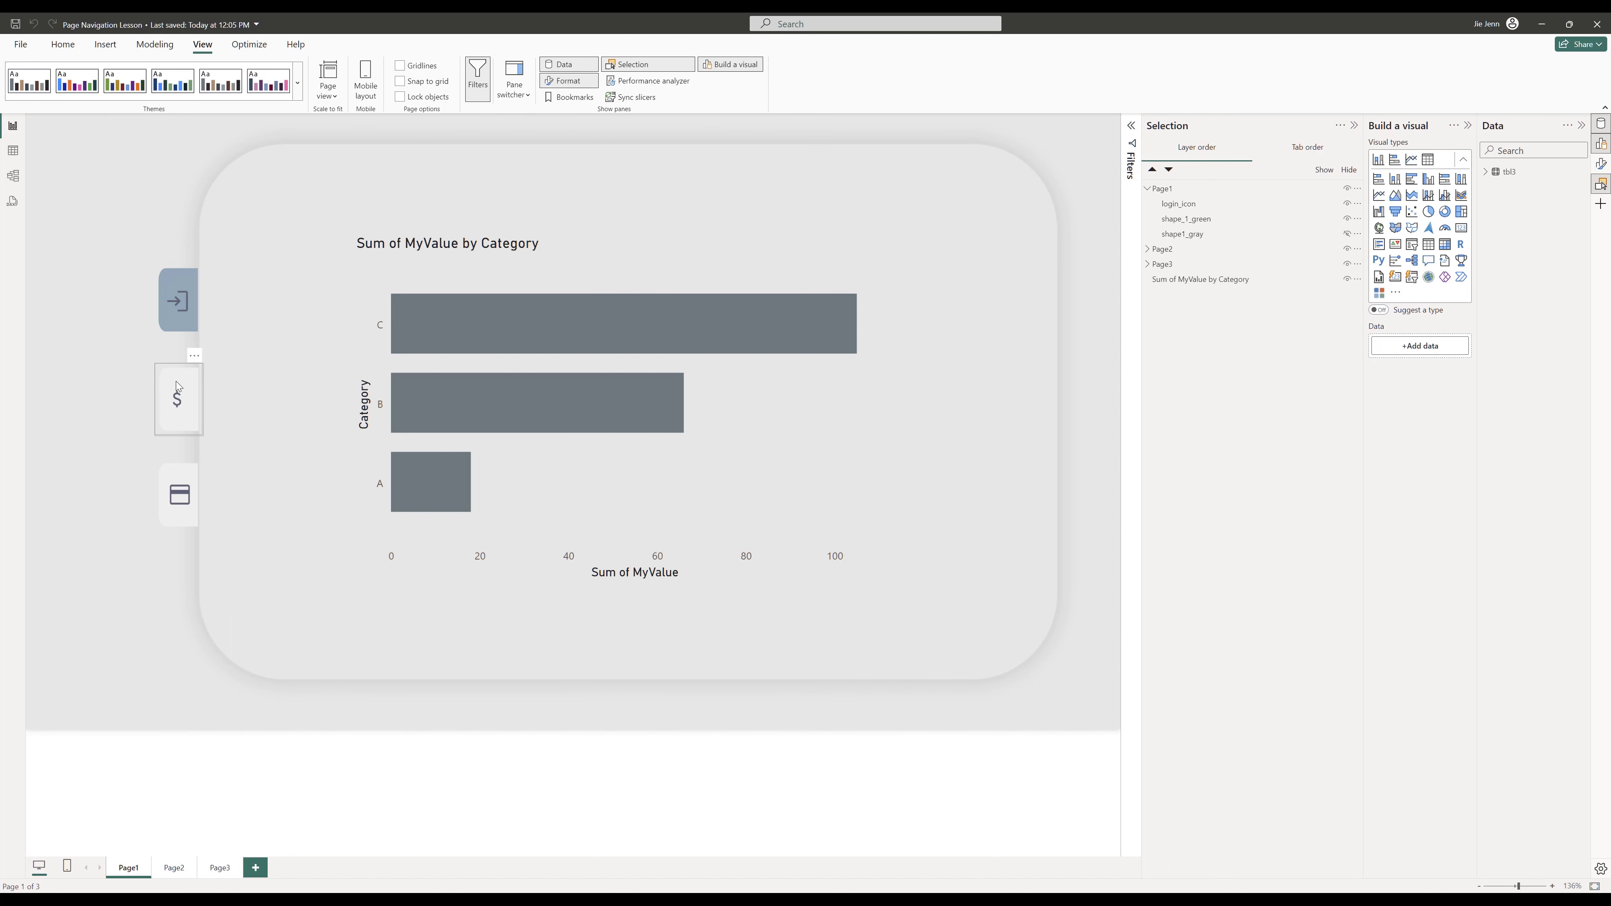
Select dollar_icon inside the Page2 group and show its image formatting options in place of Build a visual
left_click(178, 398)
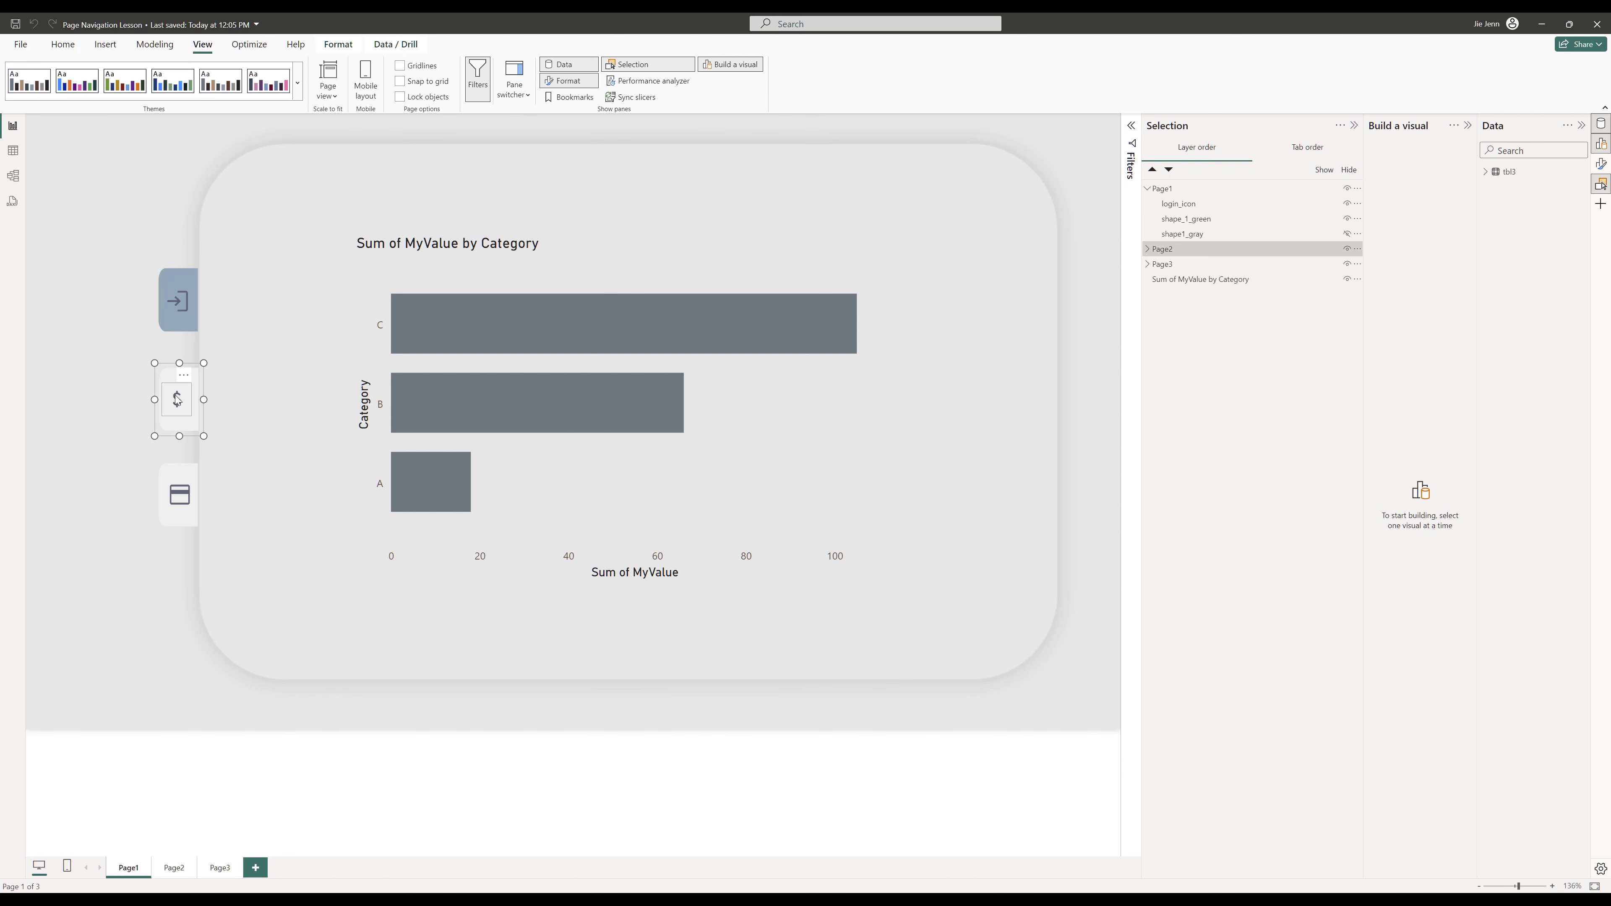
left_click(1148, 250)
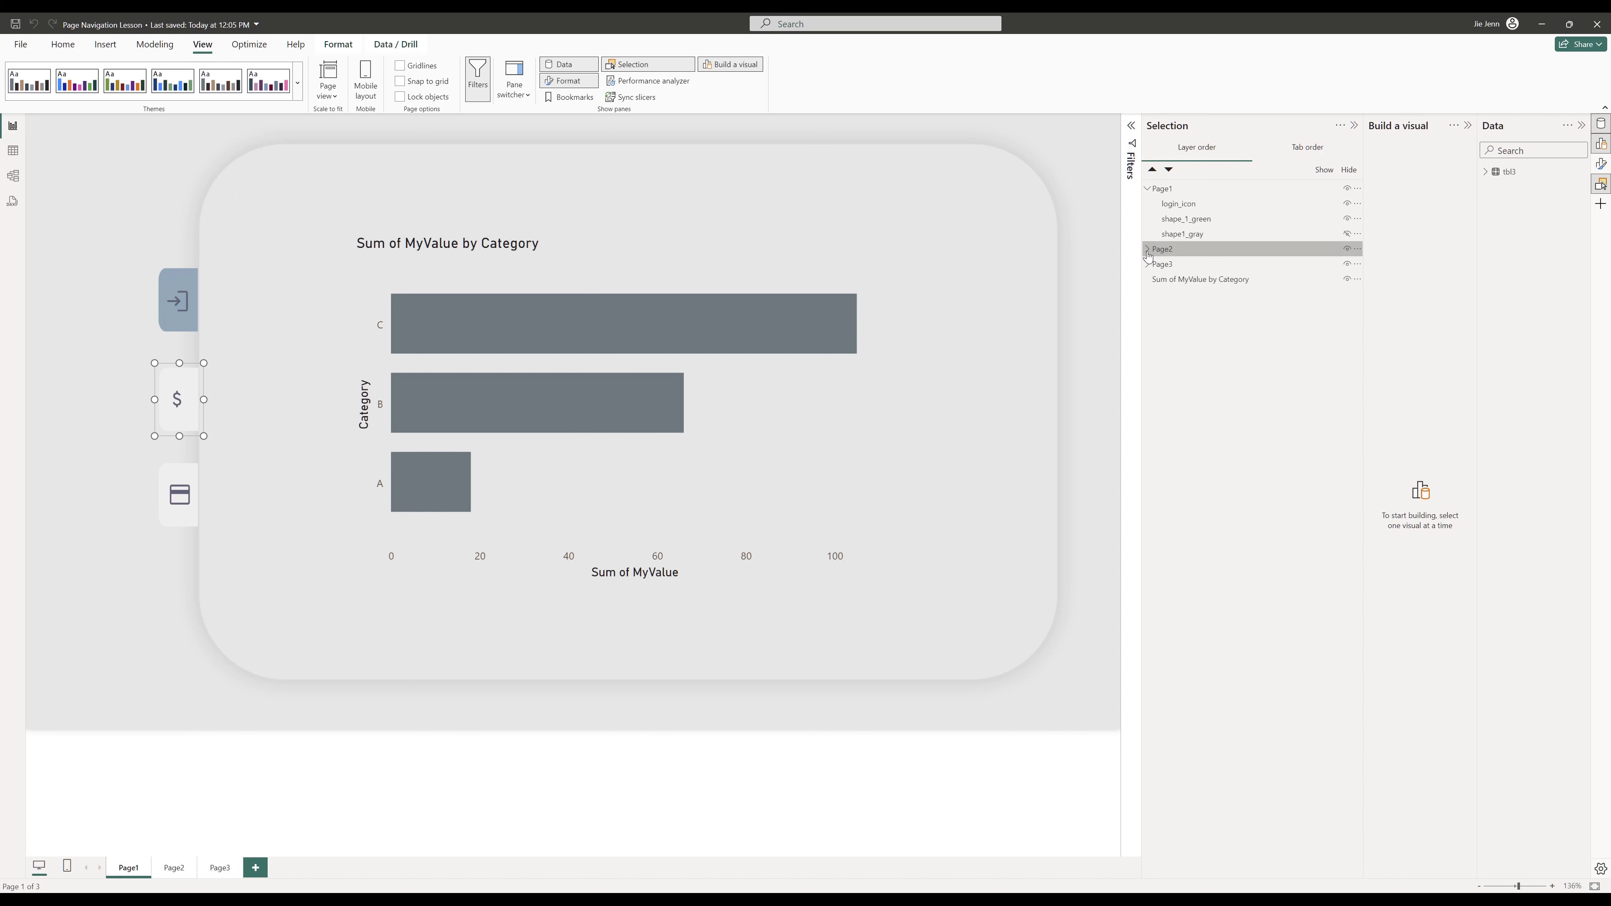
left_click(1194, 267)
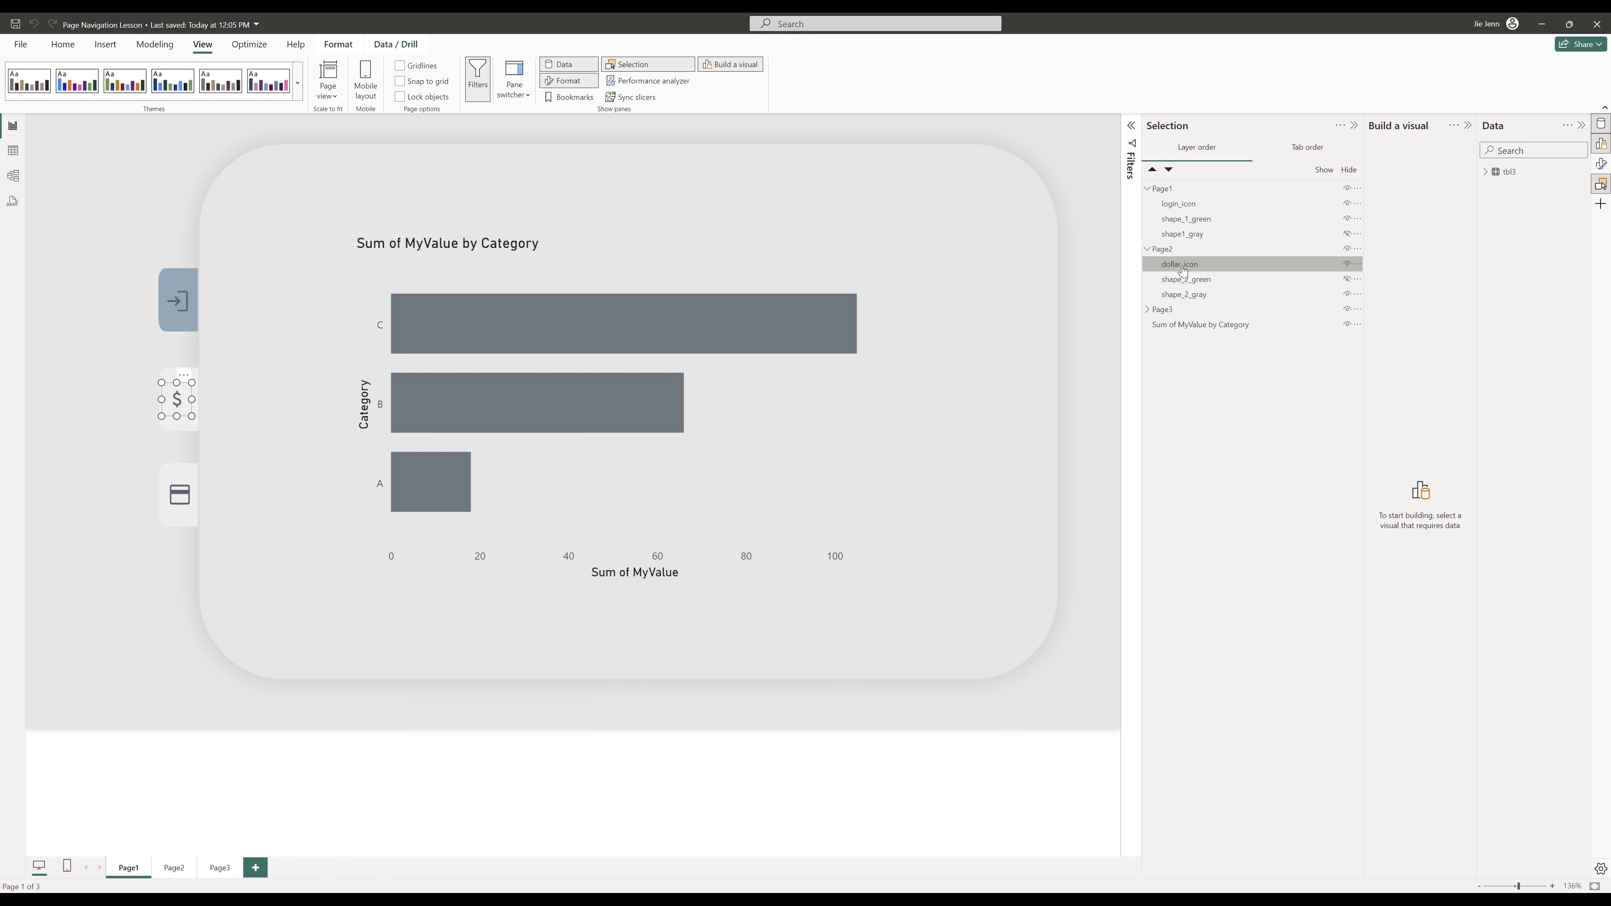
left_click(1601, 166)
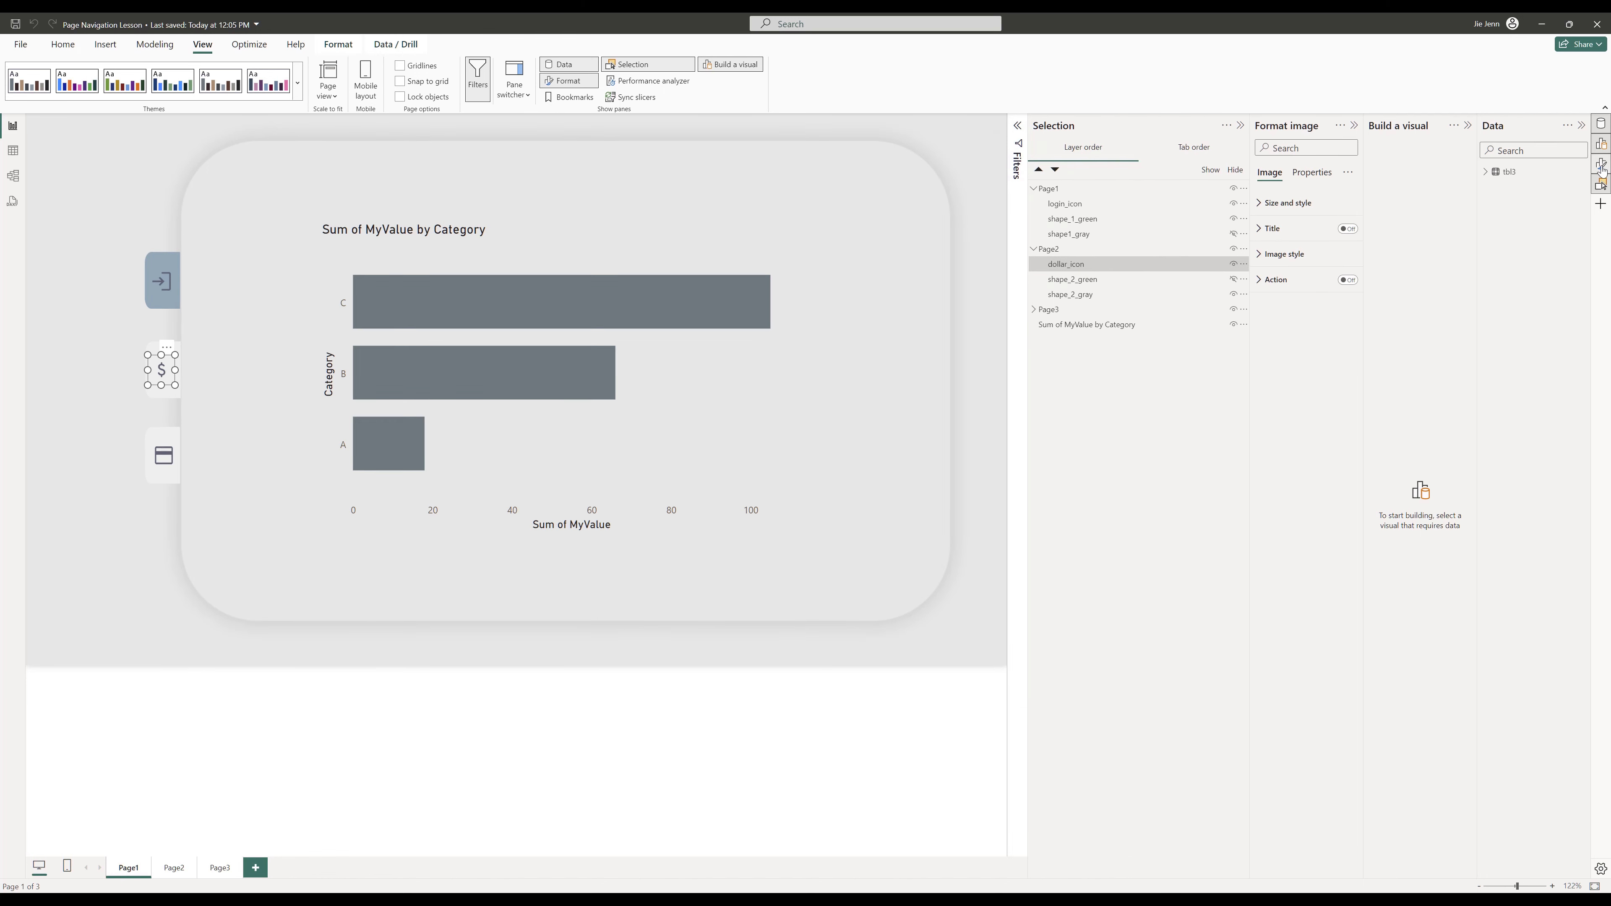
left_click(1467, 125)
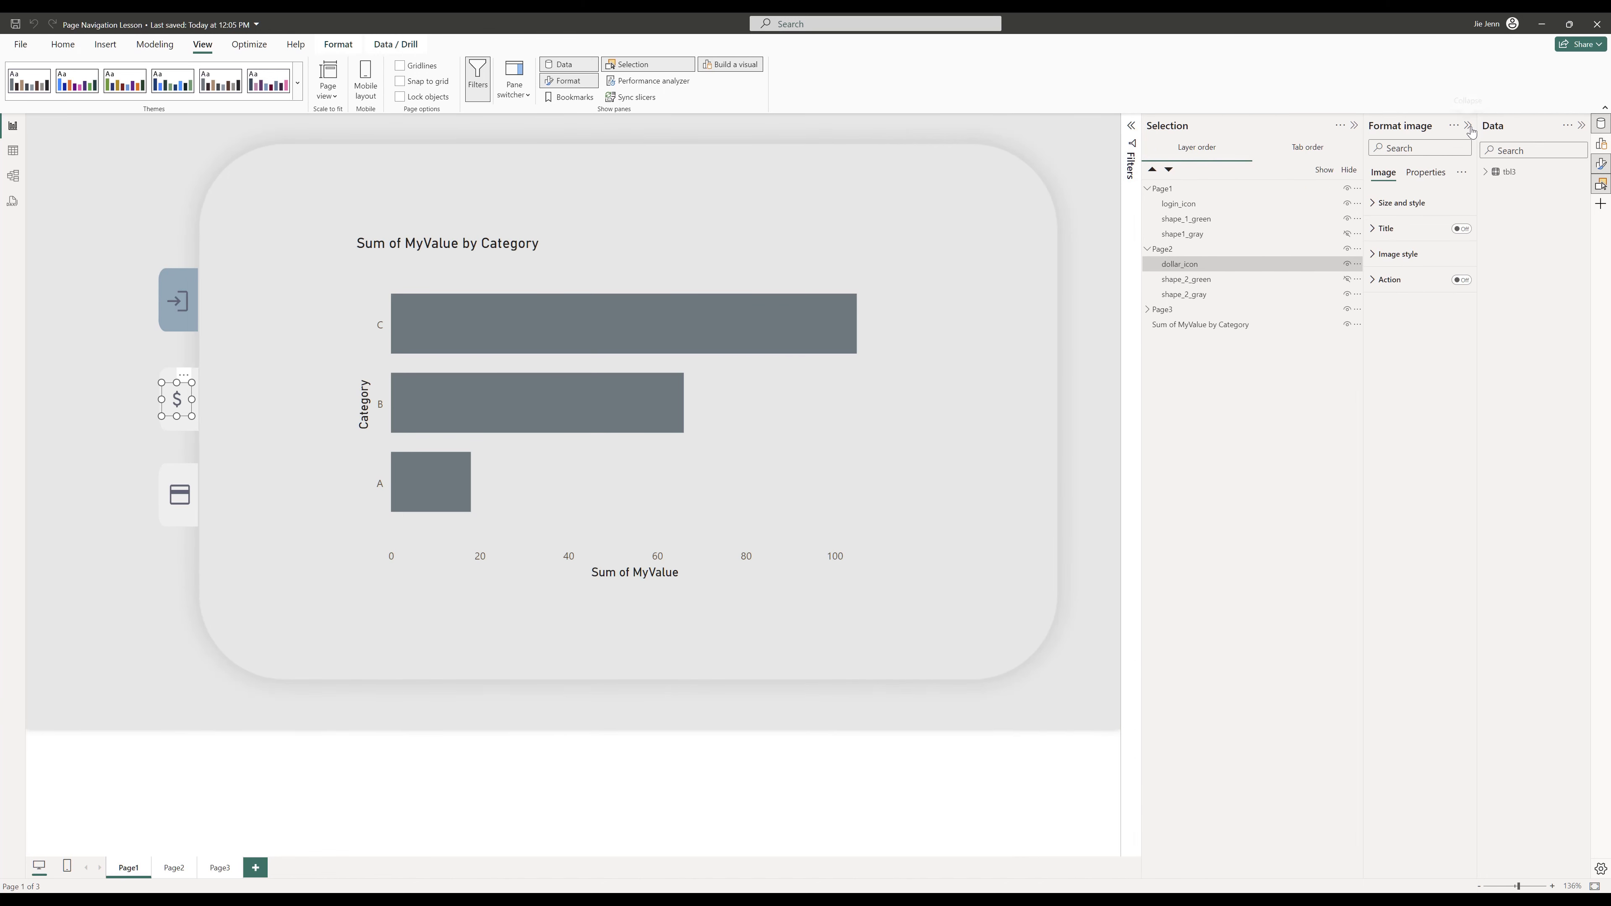
Enable the action on dollar_icon with type Page navigation and destination Page2
left_click(1464, 279)
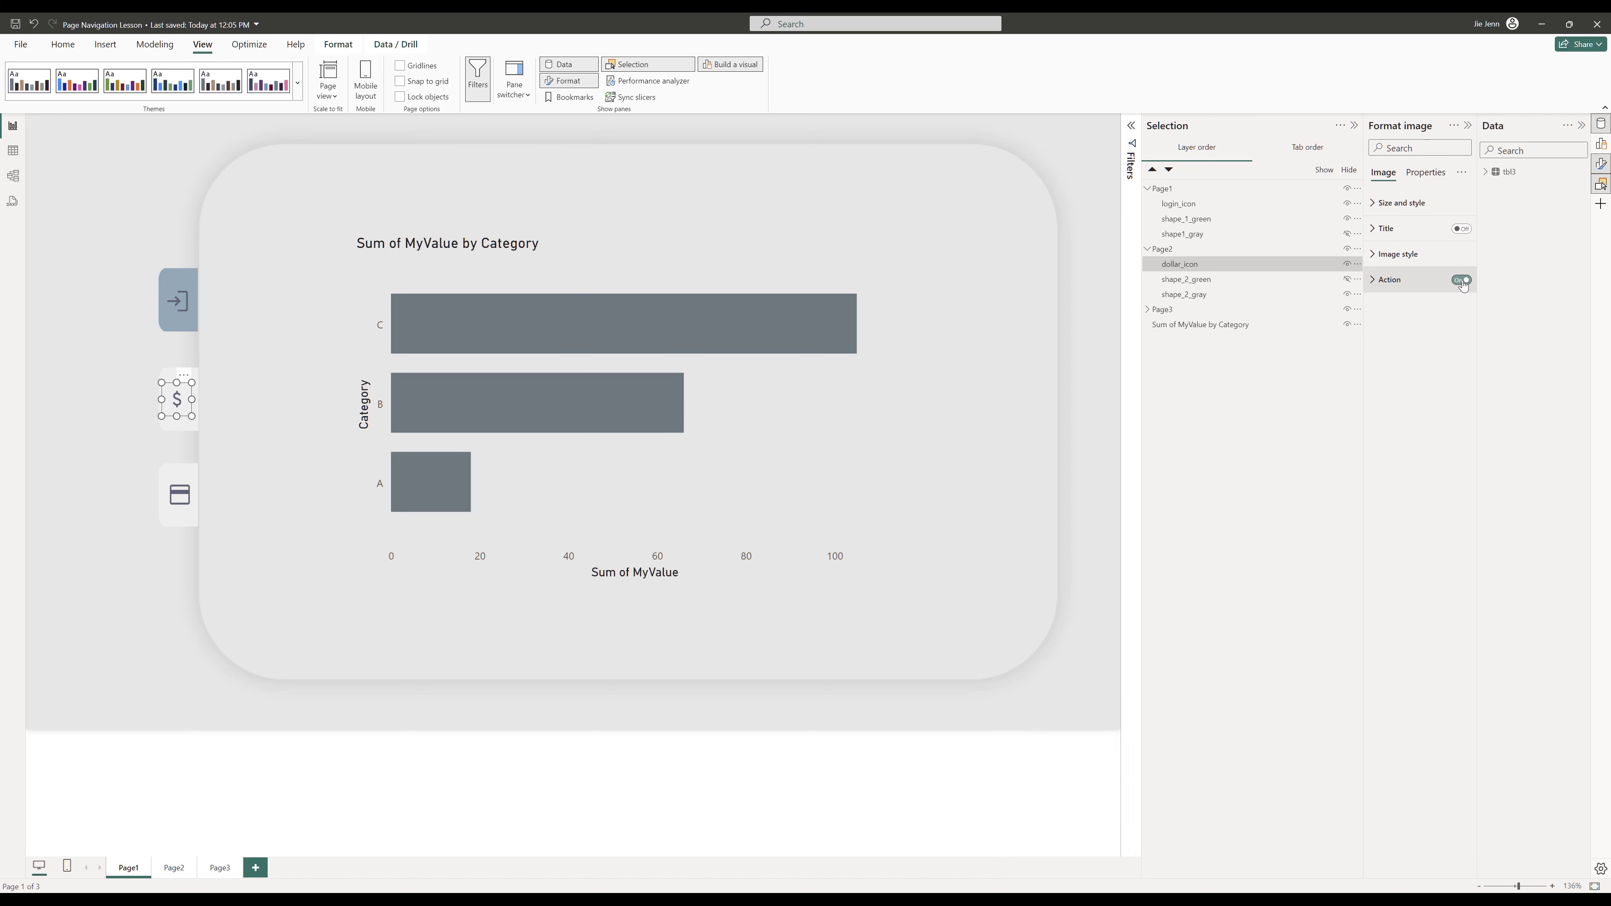
left_click(1373, 281)
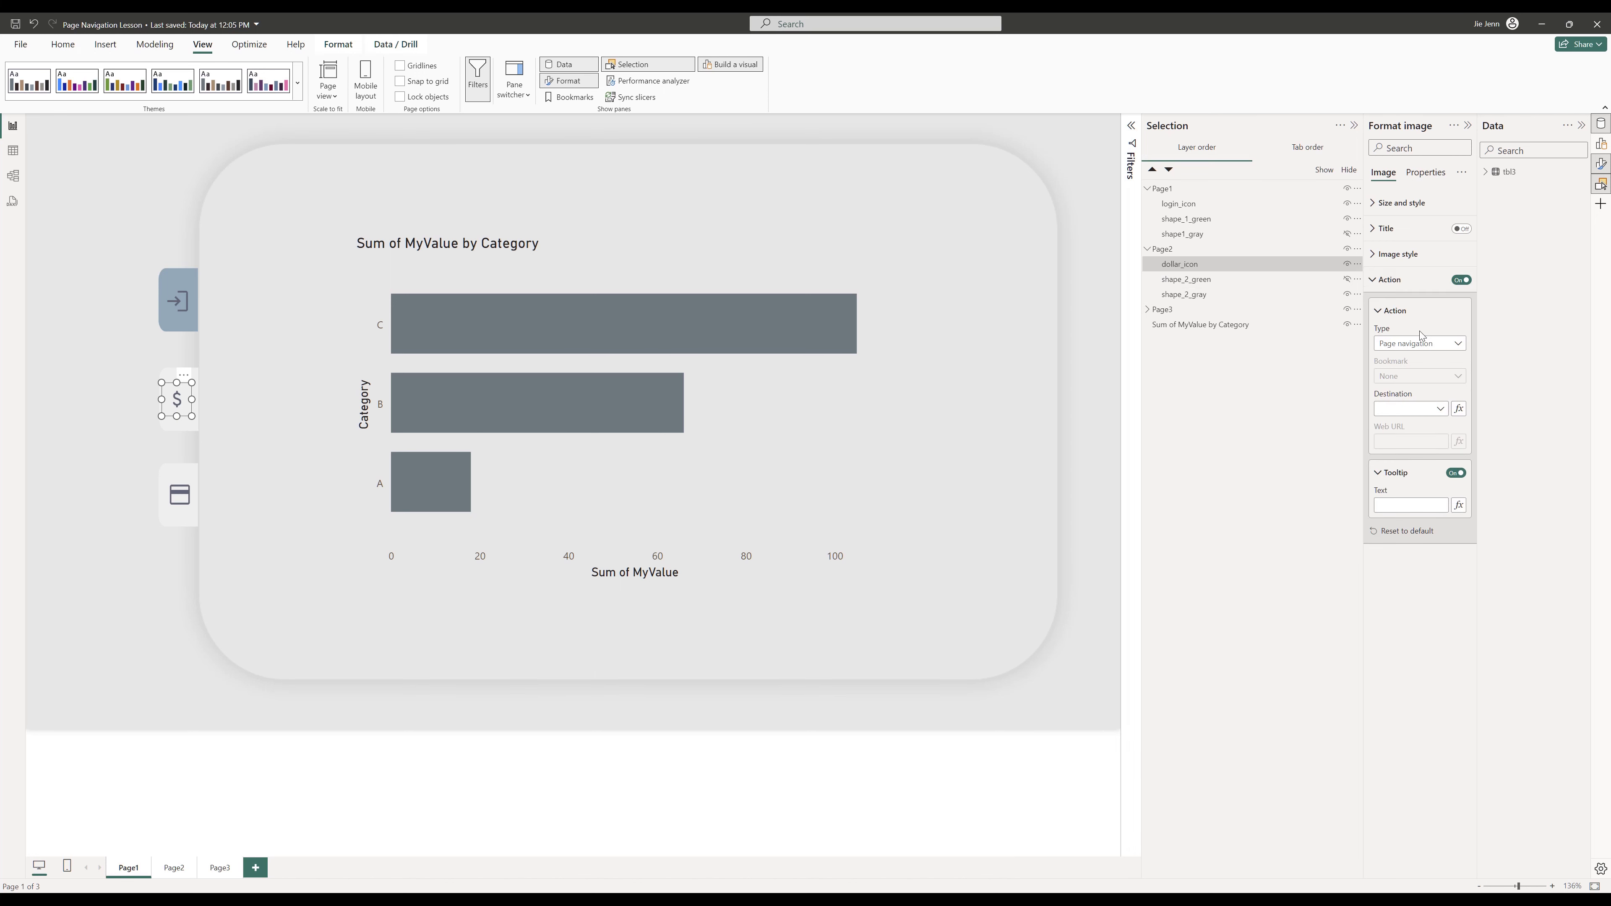
left_click(1452, 345)
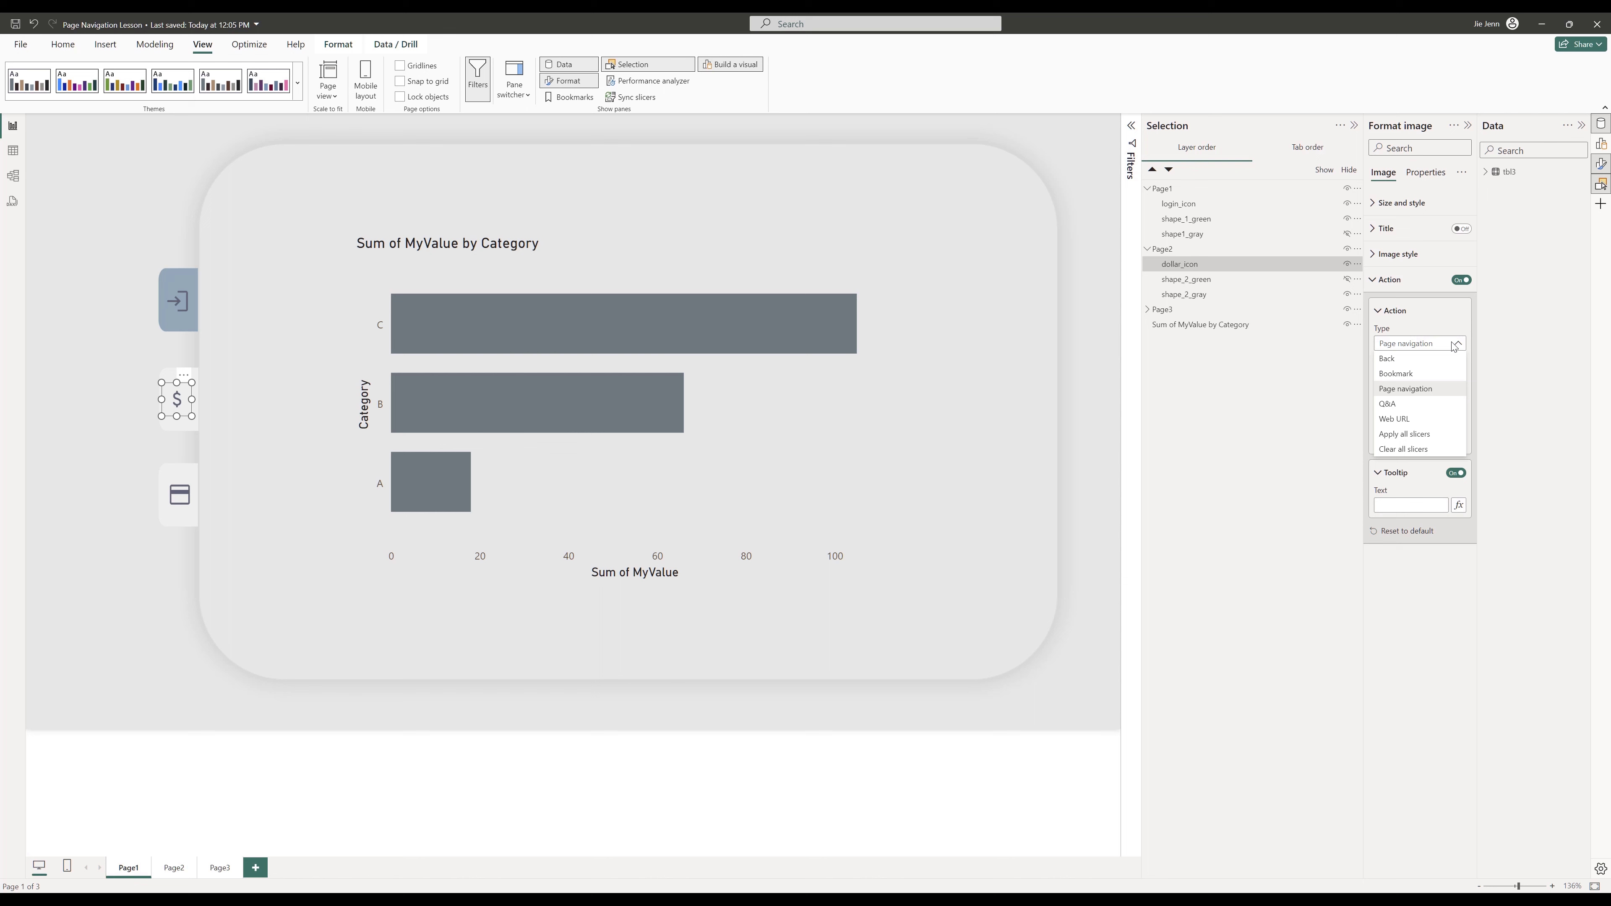
left_click(1409, 389)
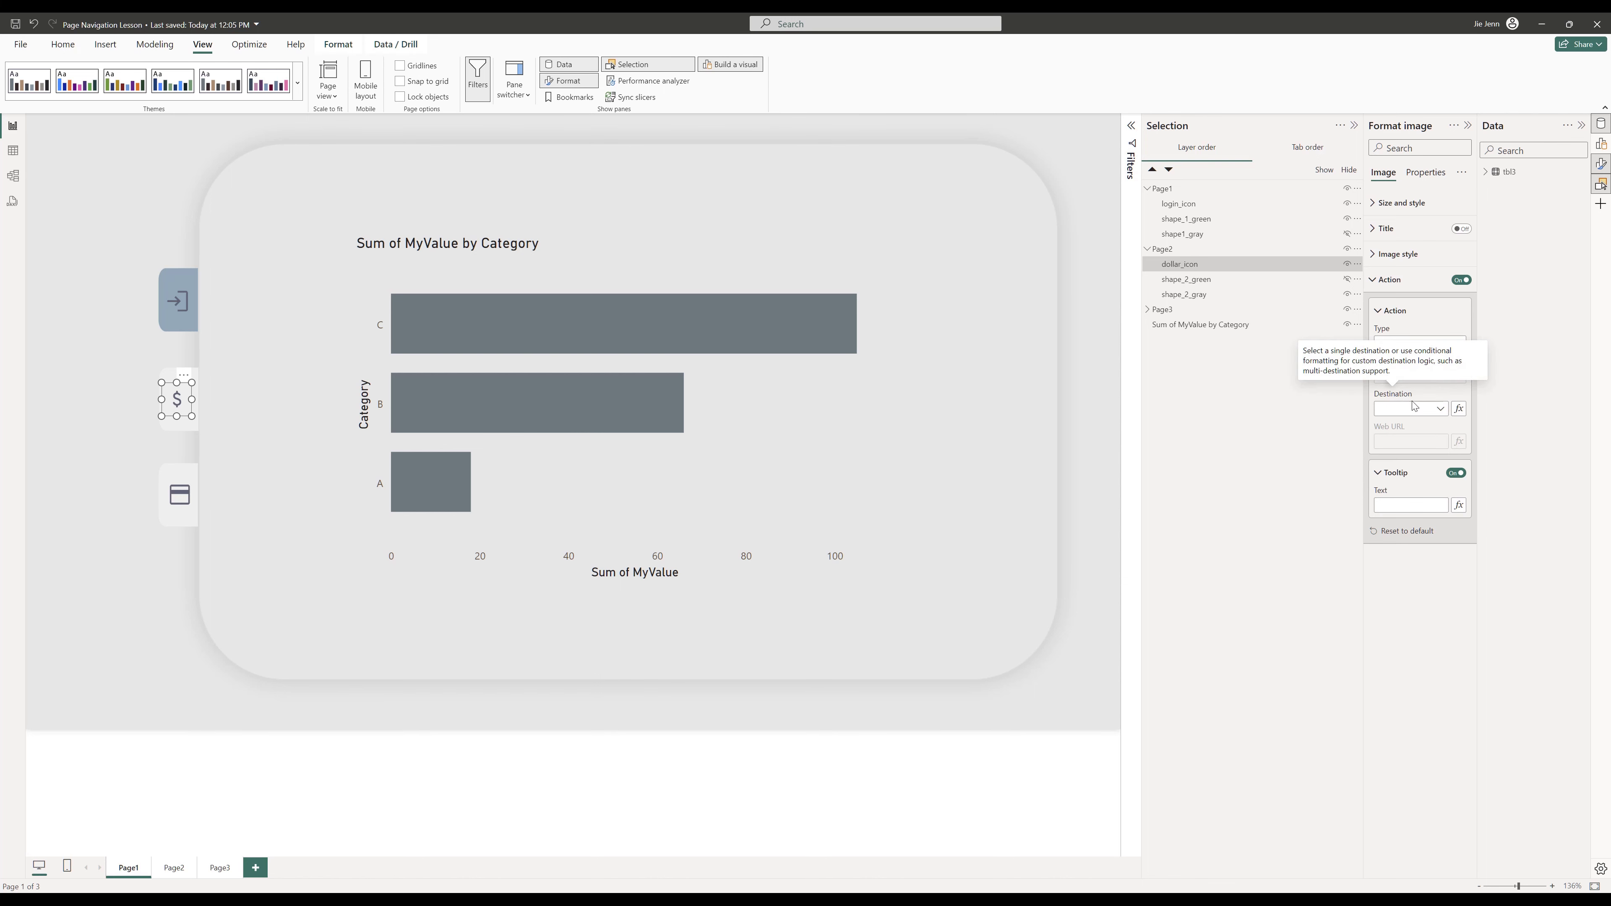
left_click(1416, 414)
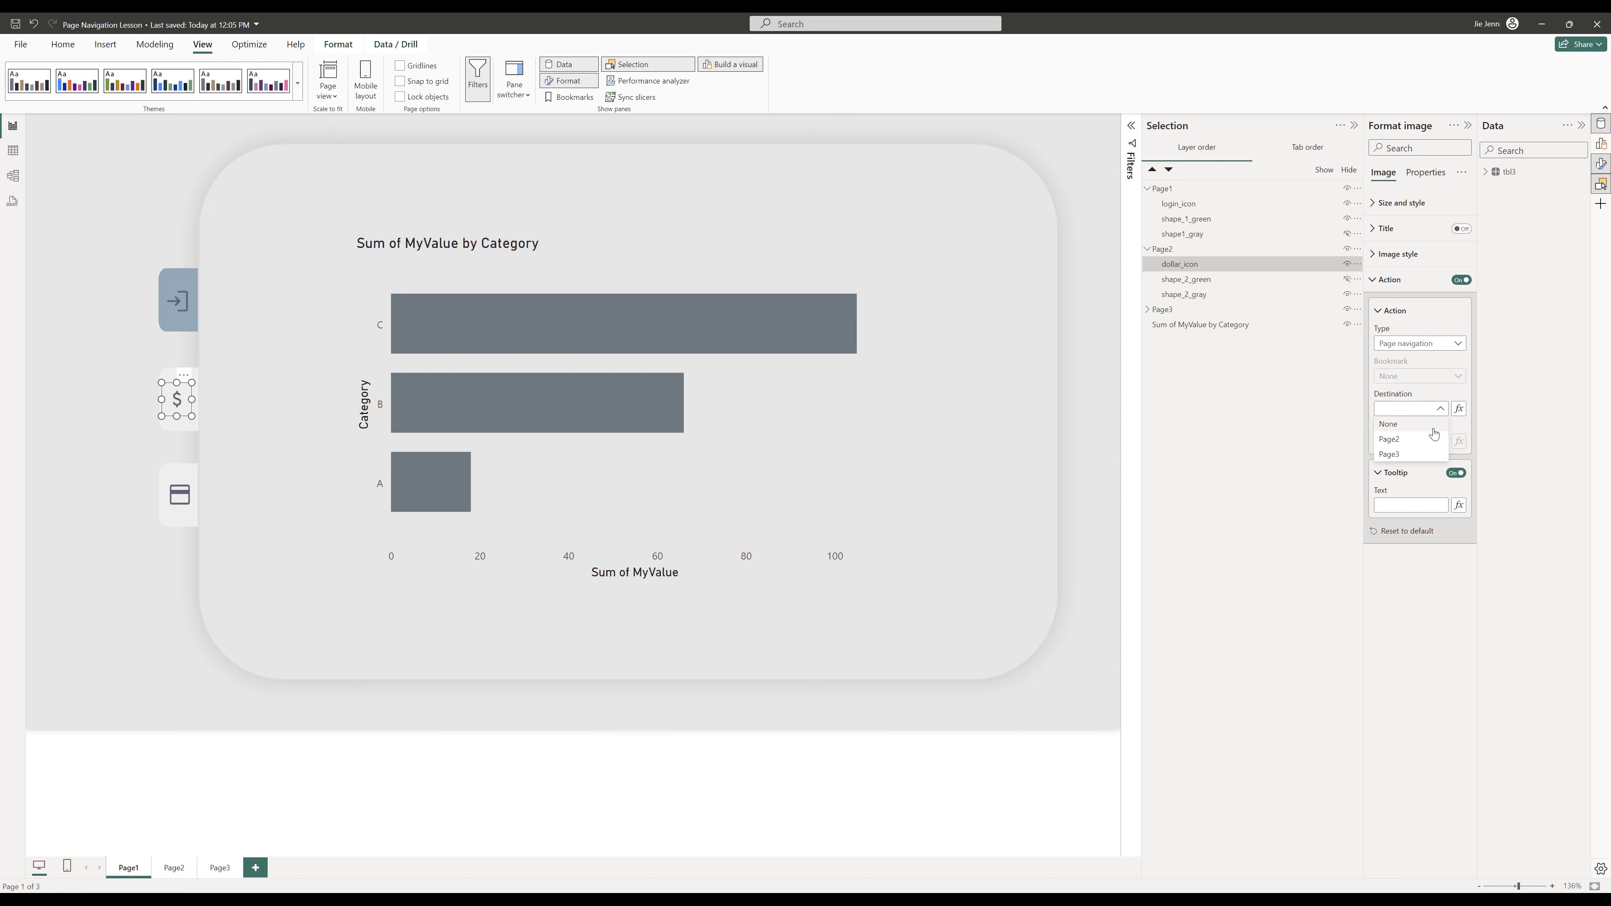
left_click(1404, 442)
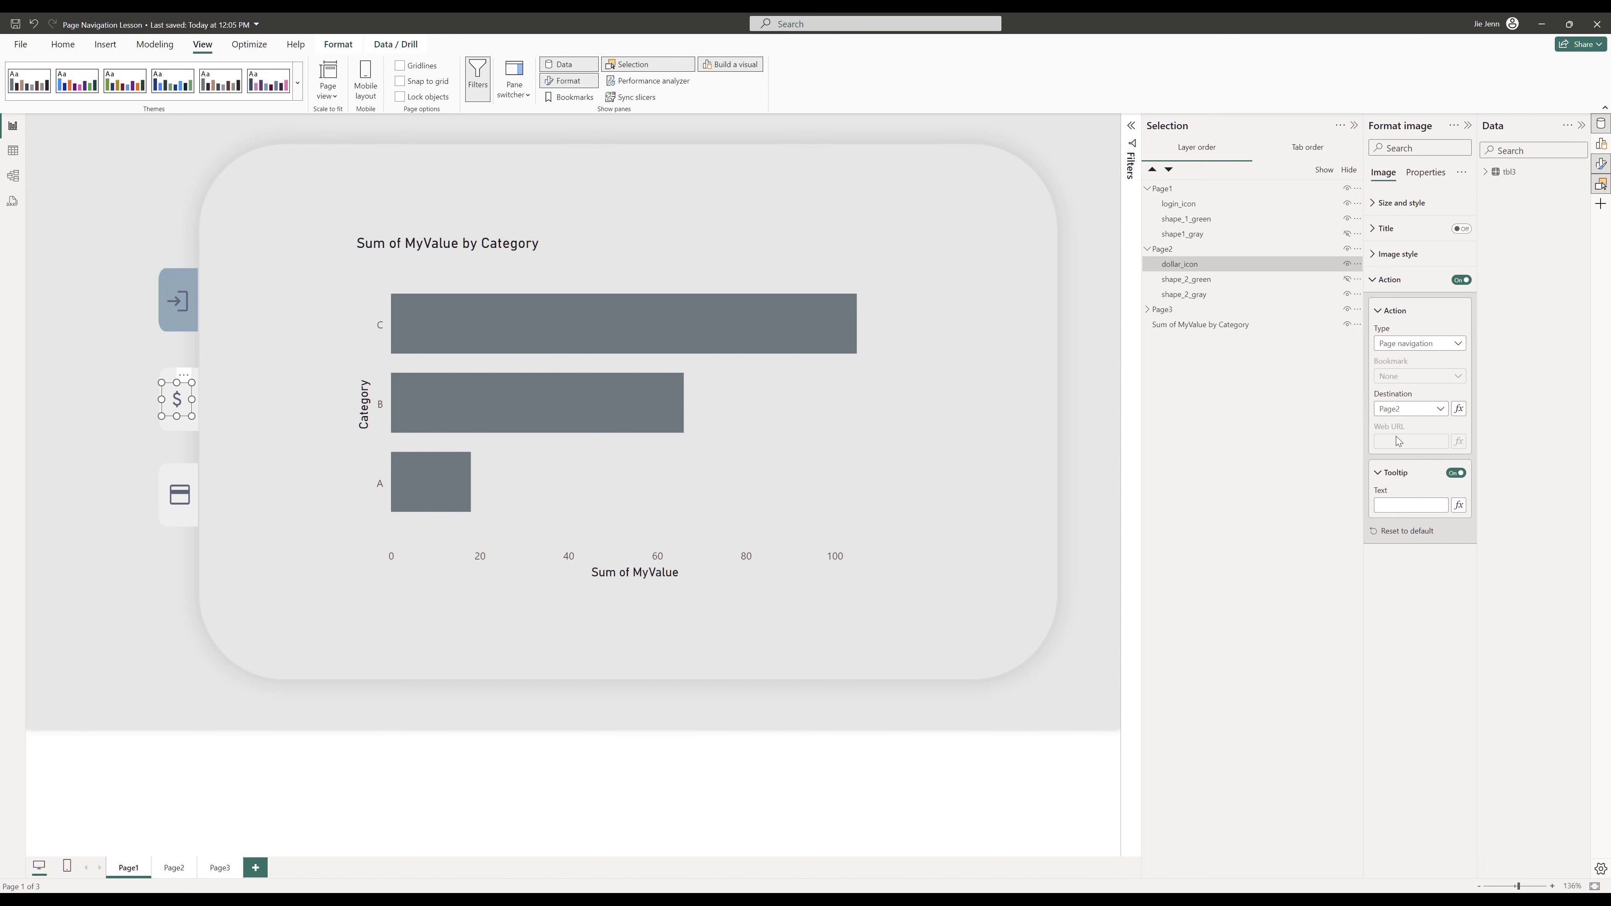
Enable the action on cc_icon in the Page3 group with type Page navigation and destination Page3
left_click(1147, 310)
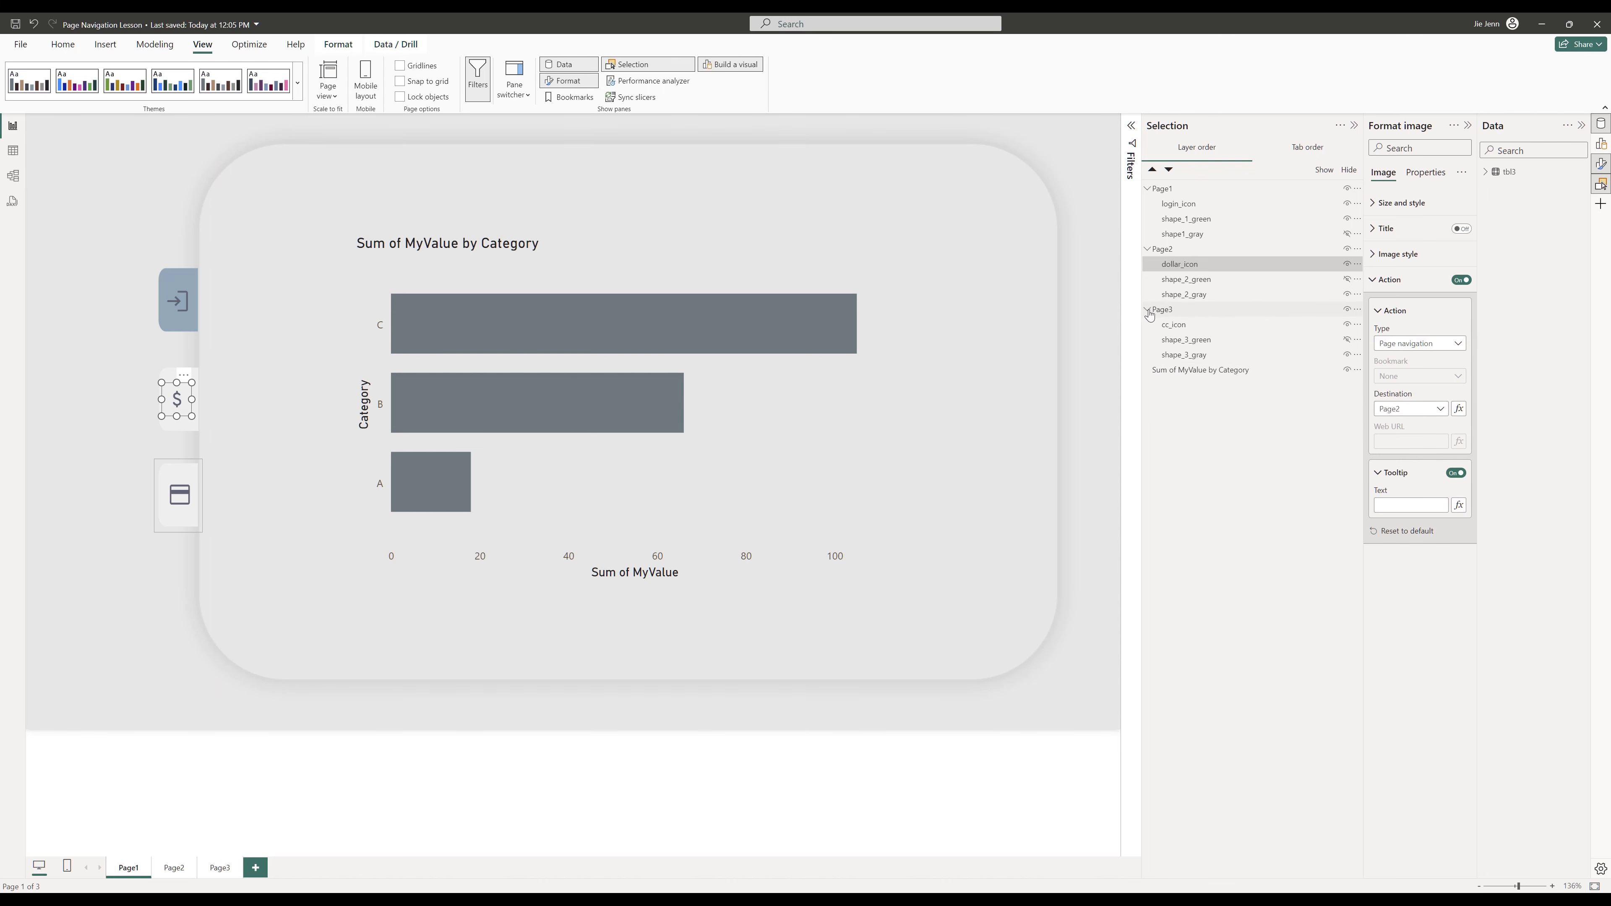
left_click(1173, 325)
left_click(1461, 281)
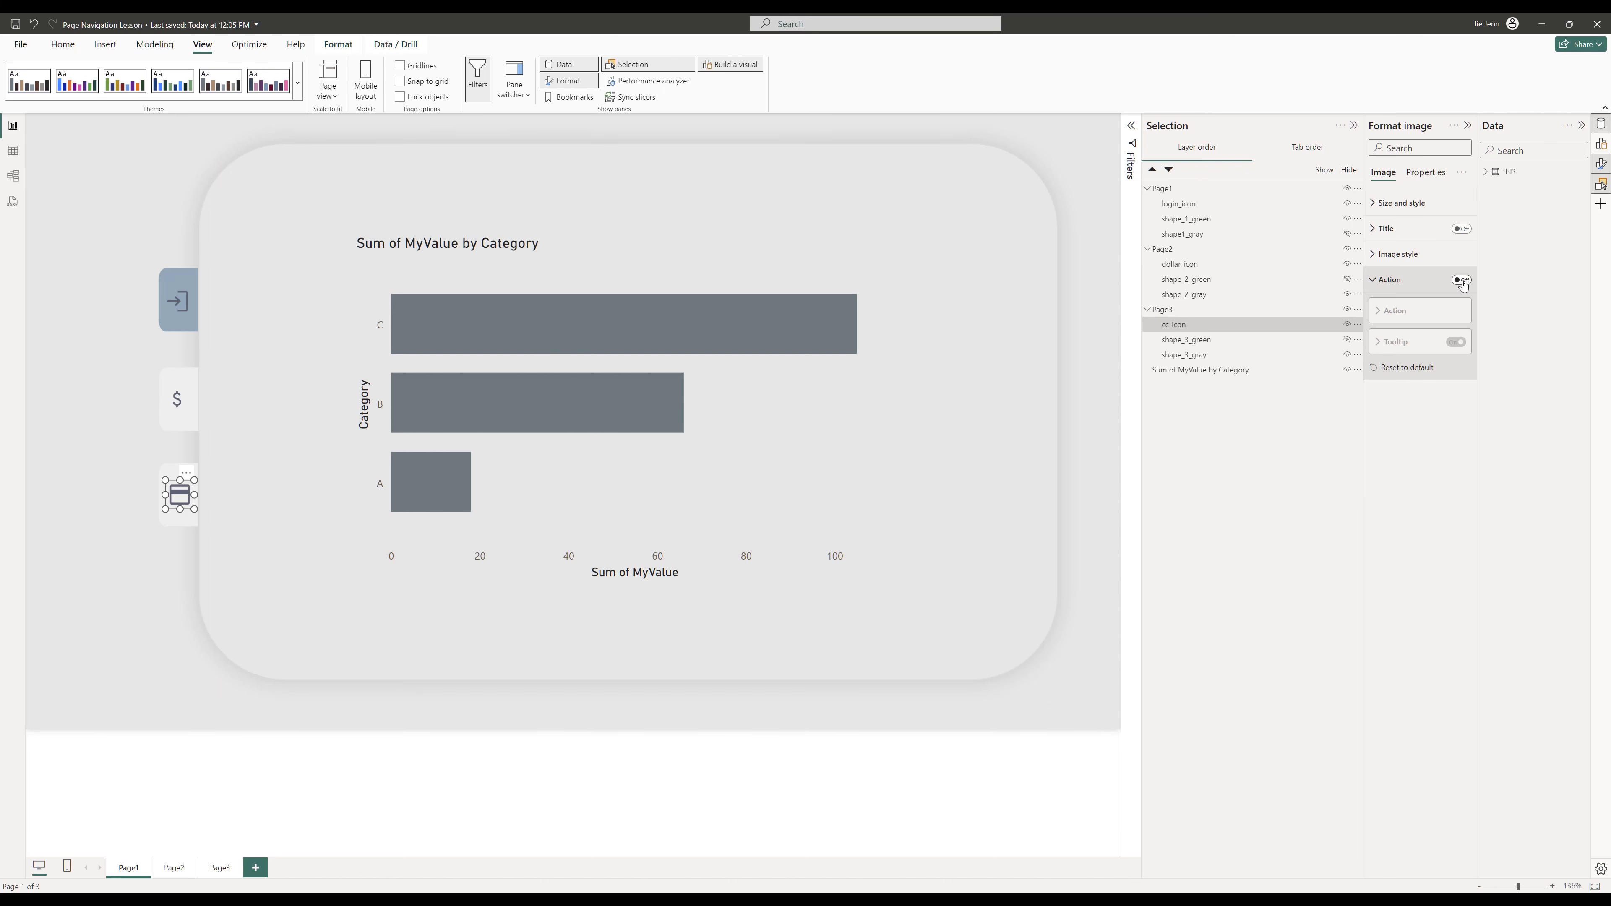
left_click(1452, 344)
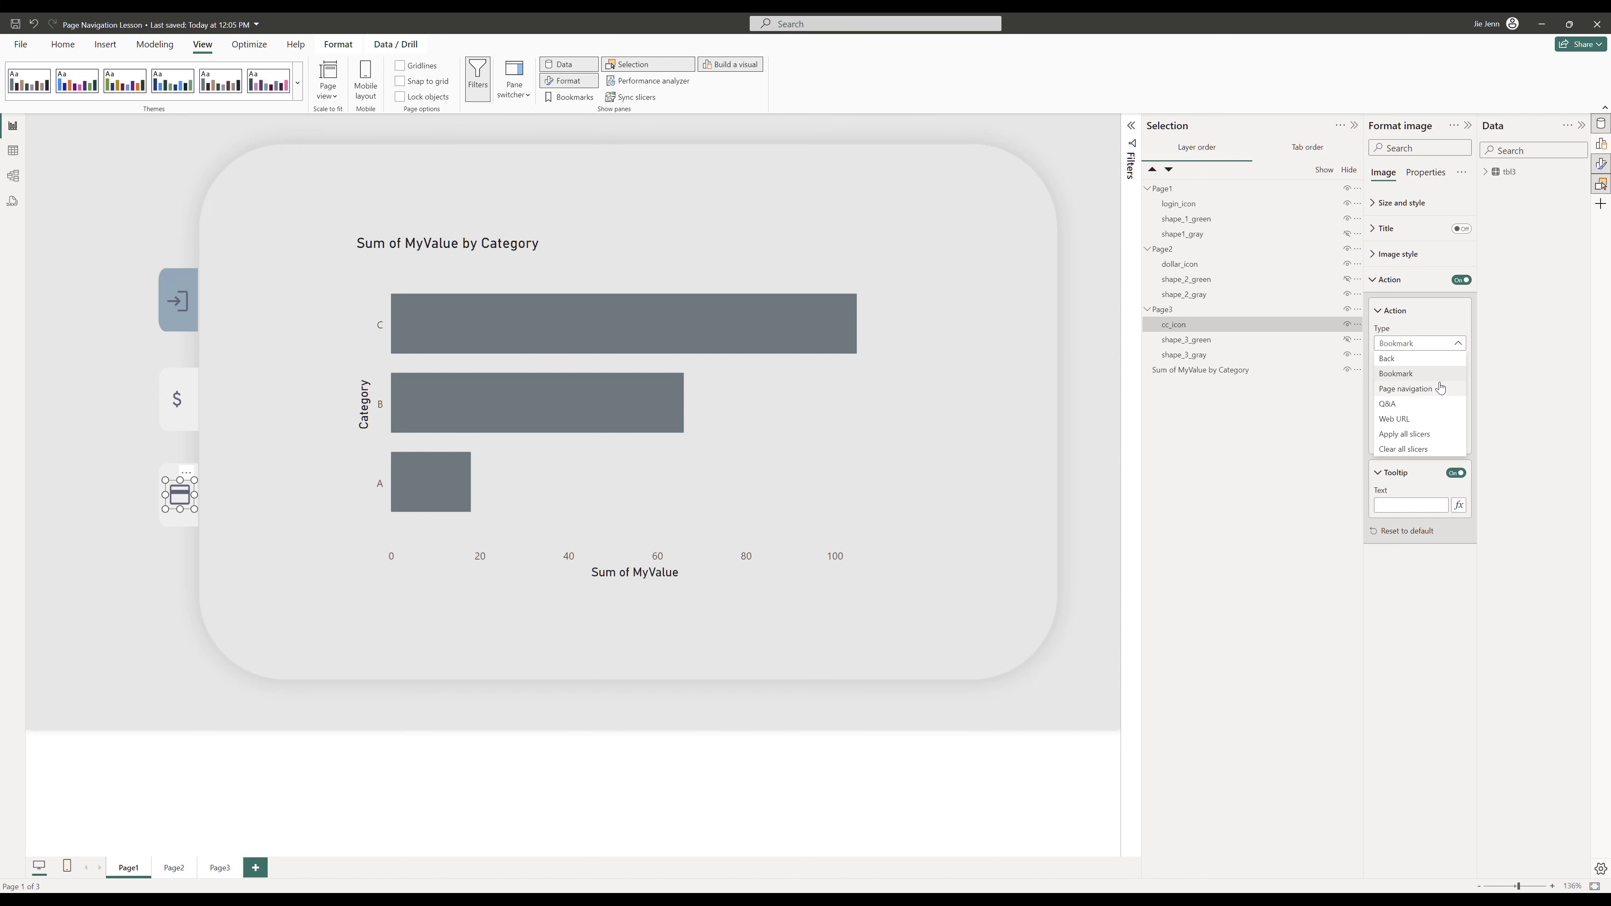
left_click(1458, 388)
left_click(1441, 409)
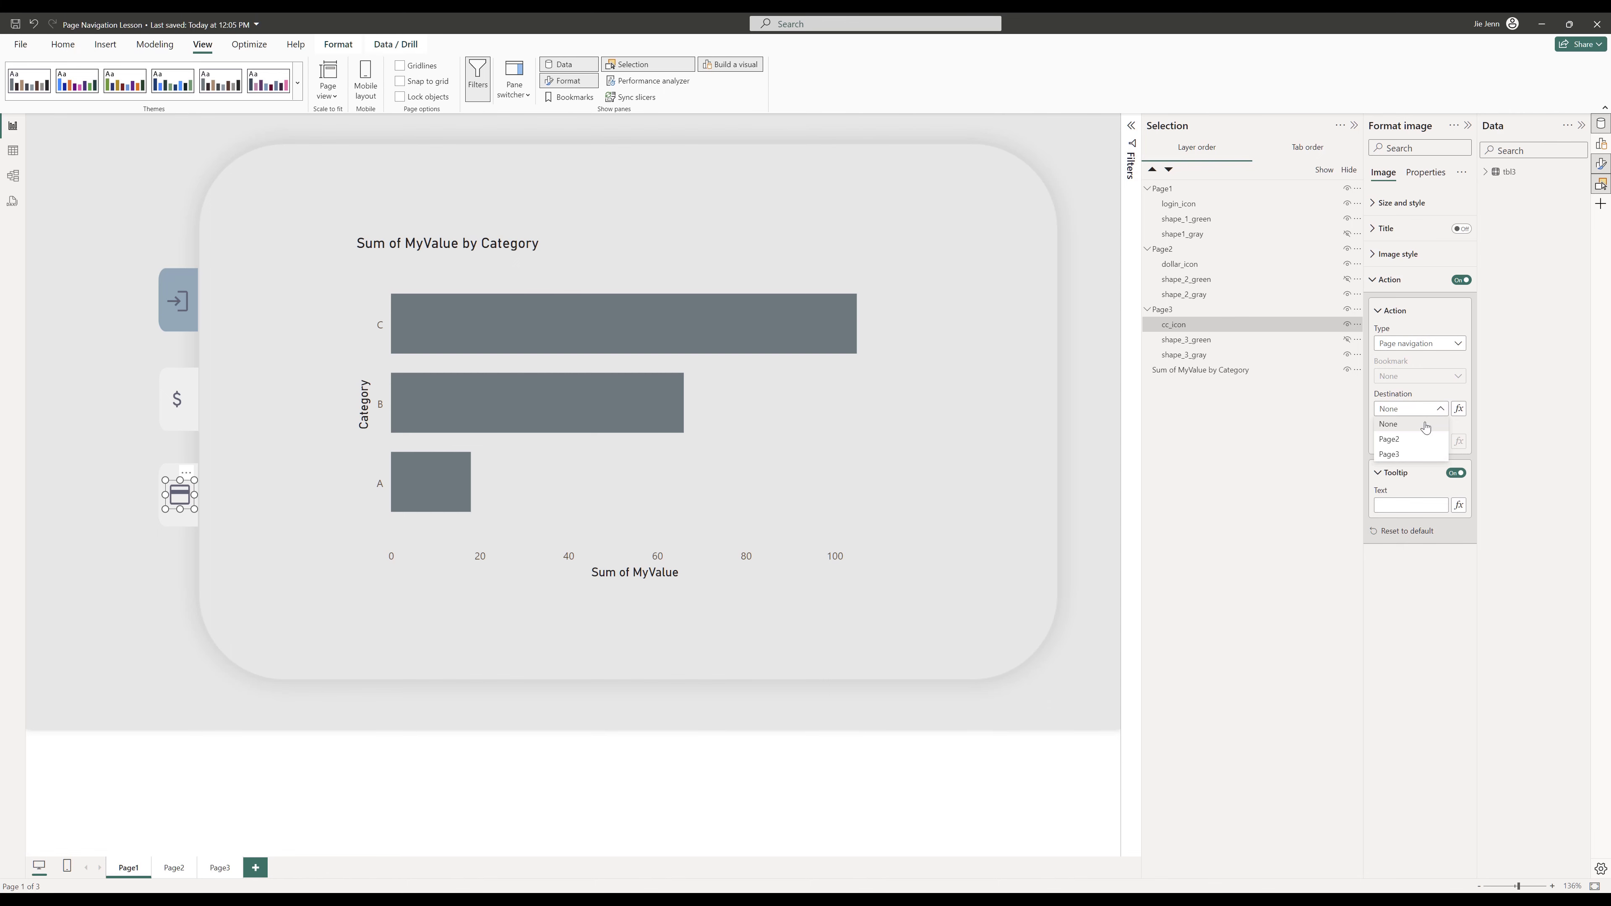
left_click(1399, 454)
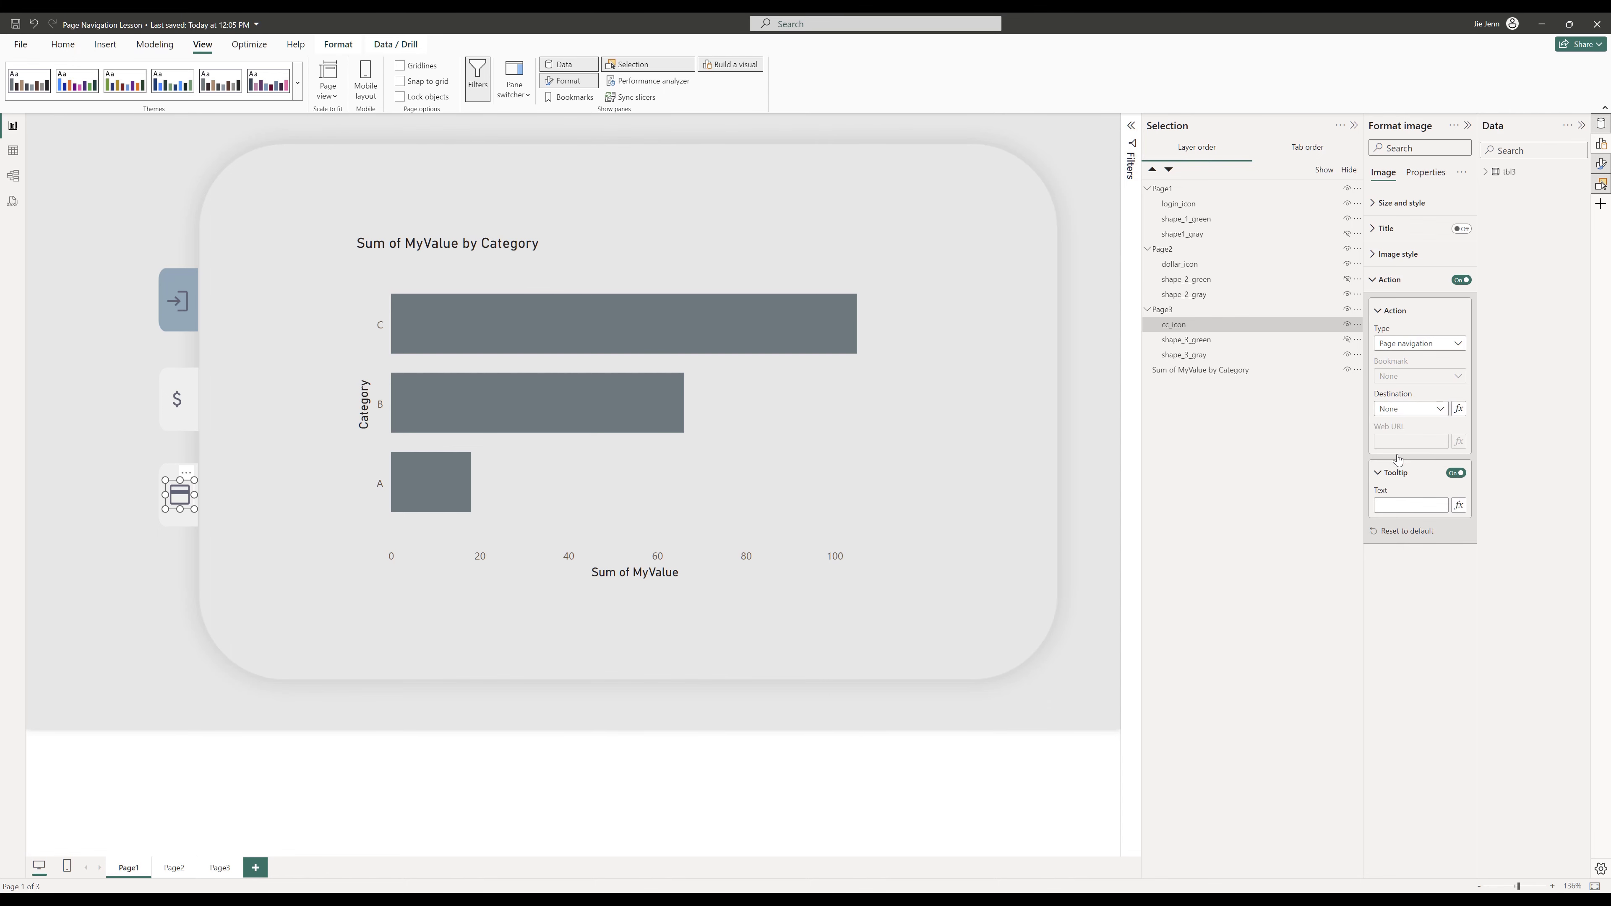
Examine the action settings of login_icon in the Page1 group, leaving them unchanged
left_click(173, 304)
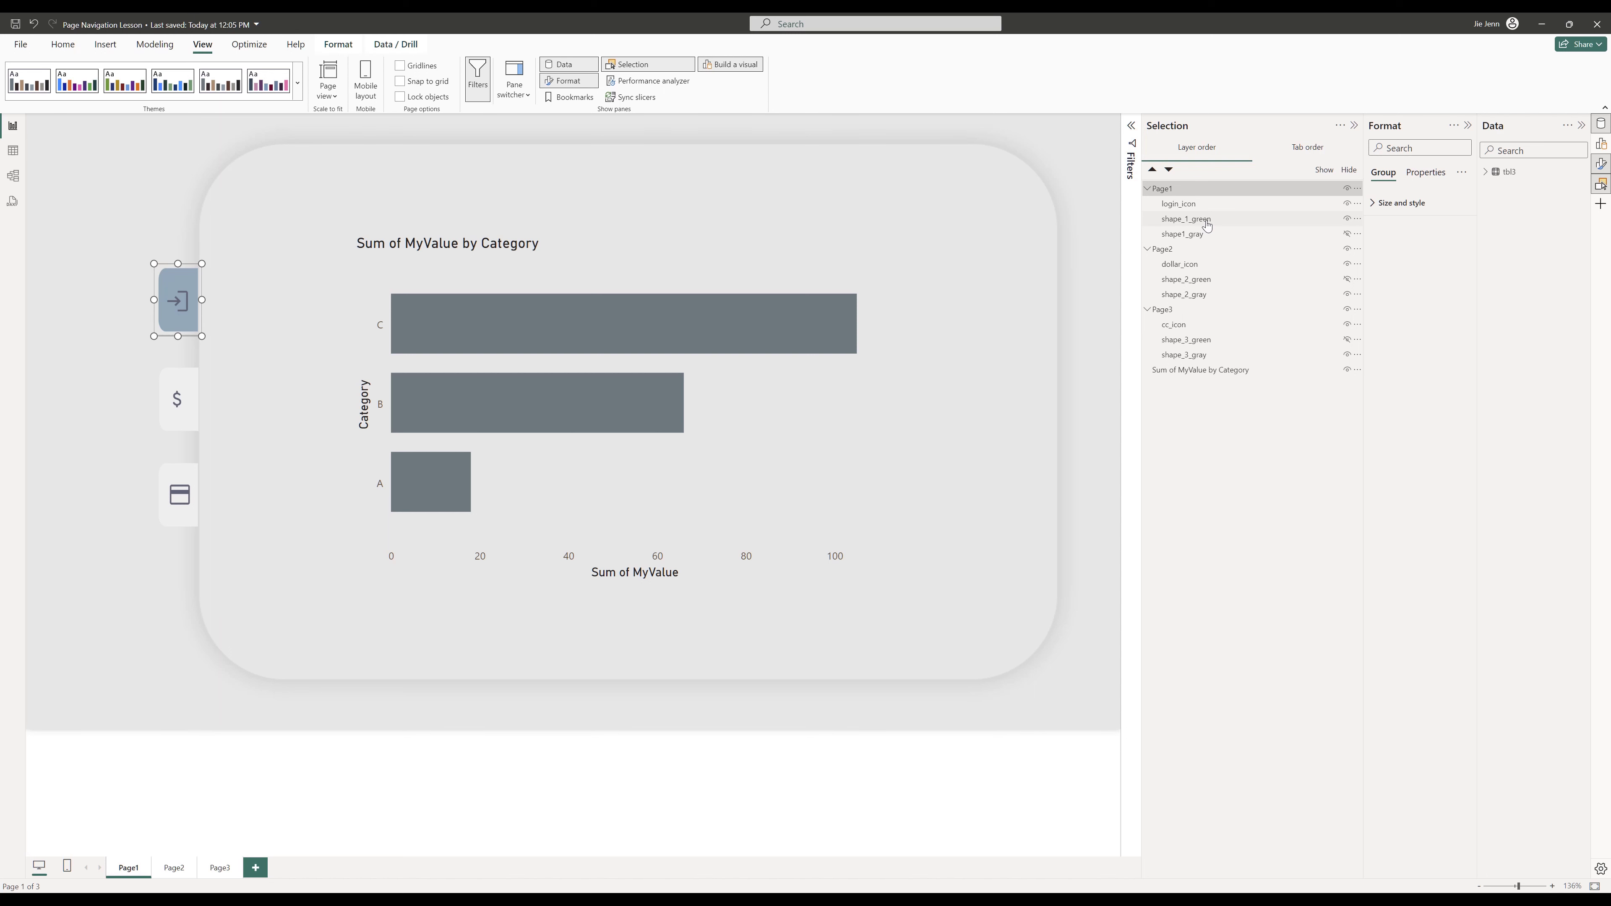
left_click(1193, 204)
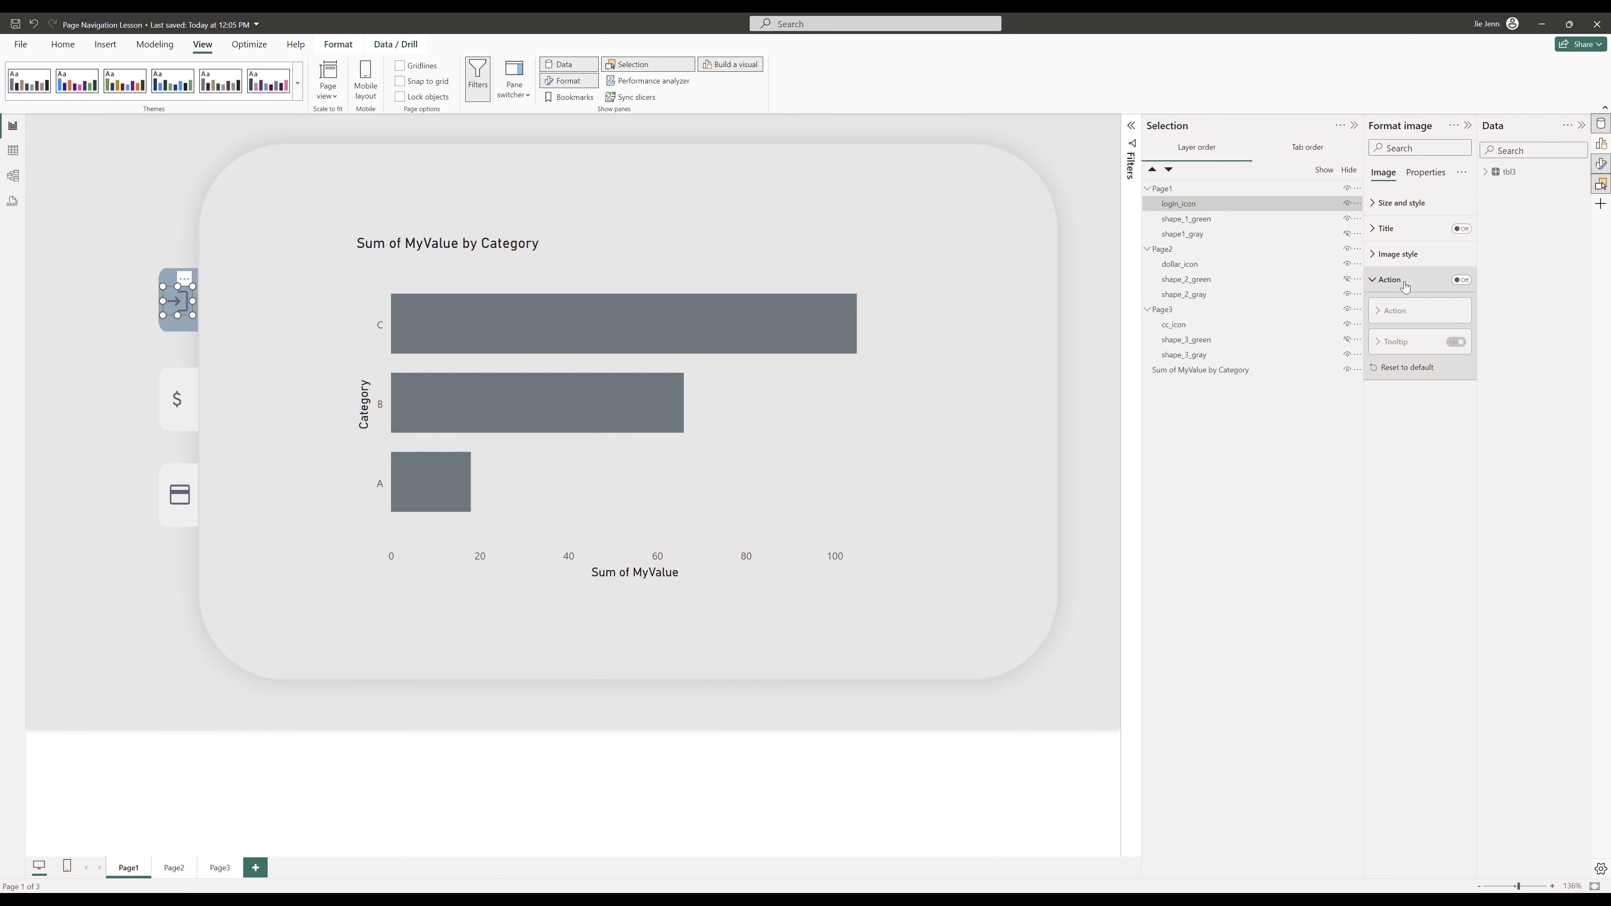
left_click(106, 368)
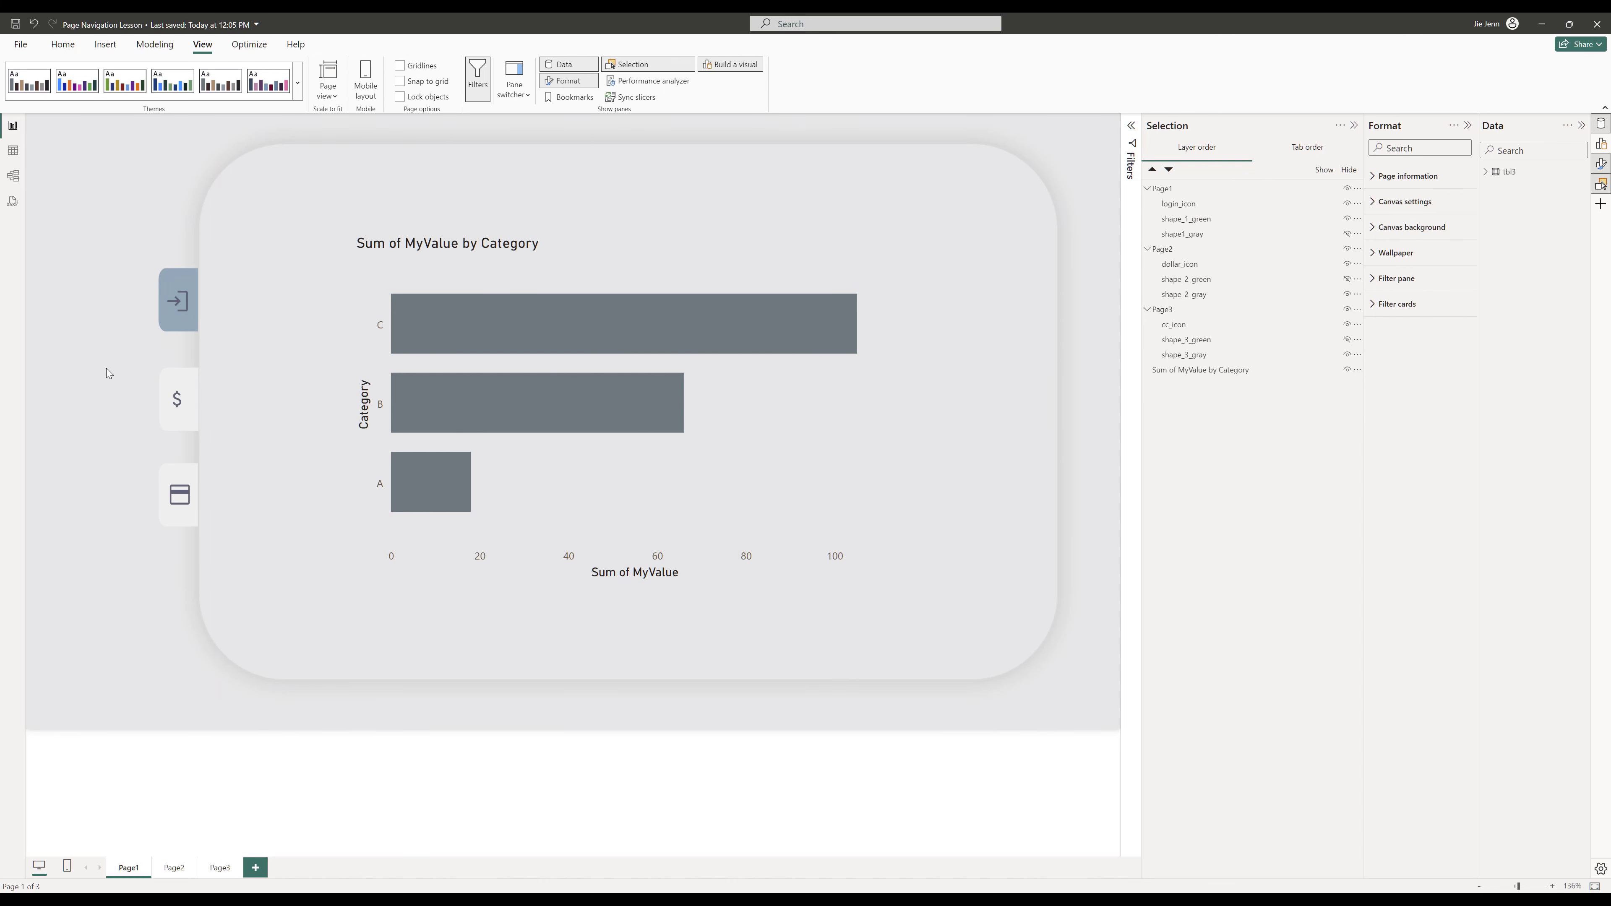
Follow the dollar icon's navigation to Page2 and examine the Page2 group's layers, including shape_2_gray
left_click(181, 404, "ctrl")
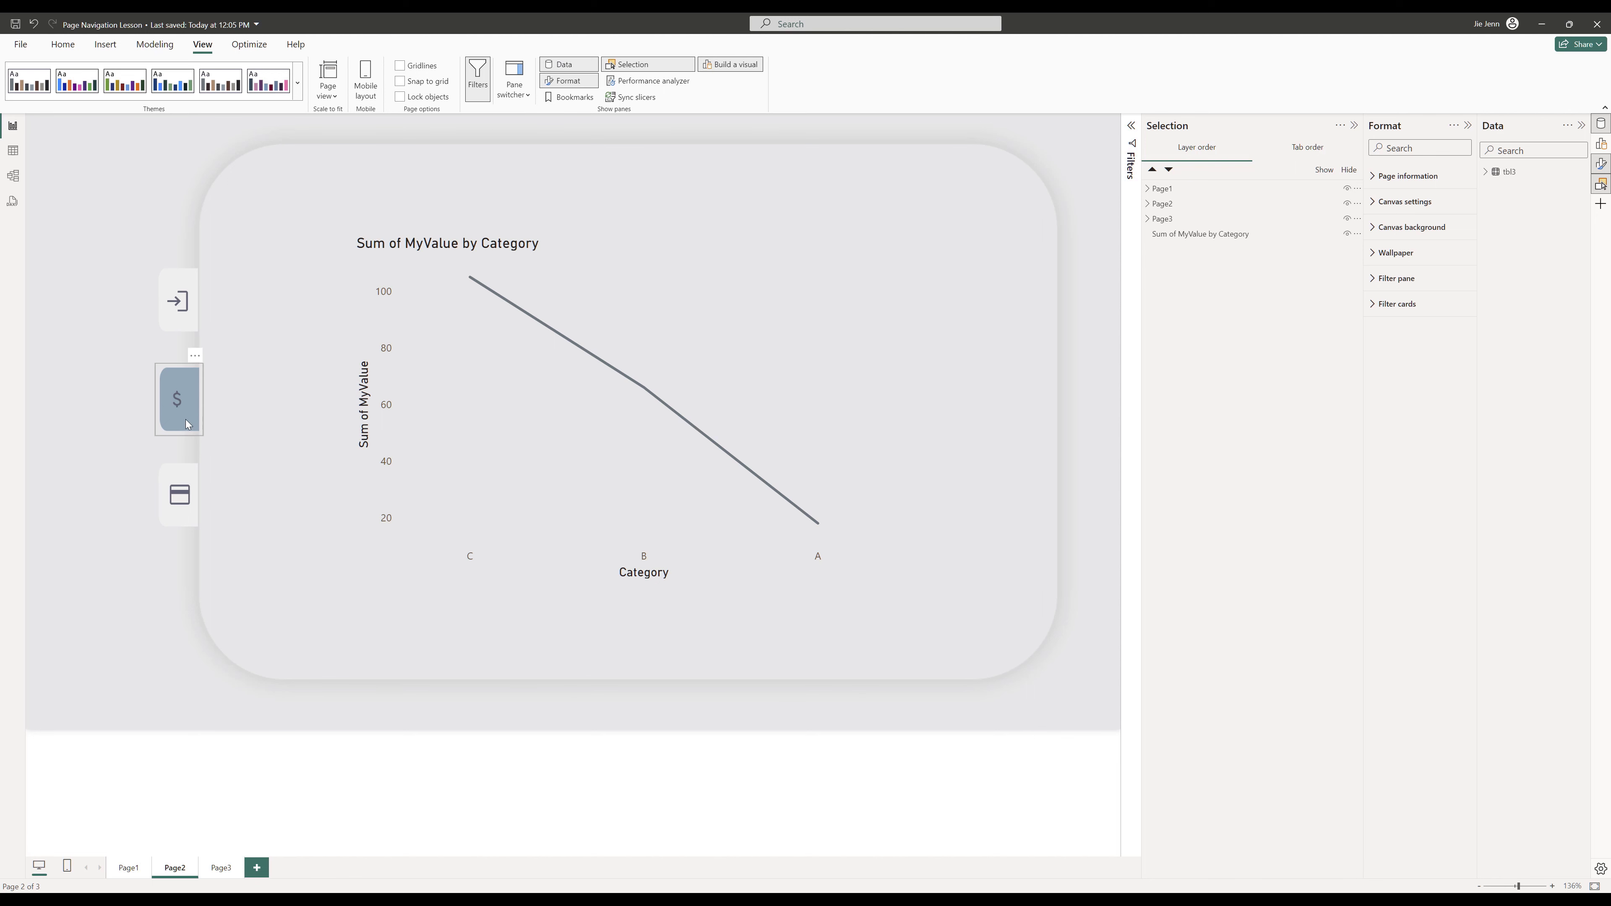
left_click(179, 430)
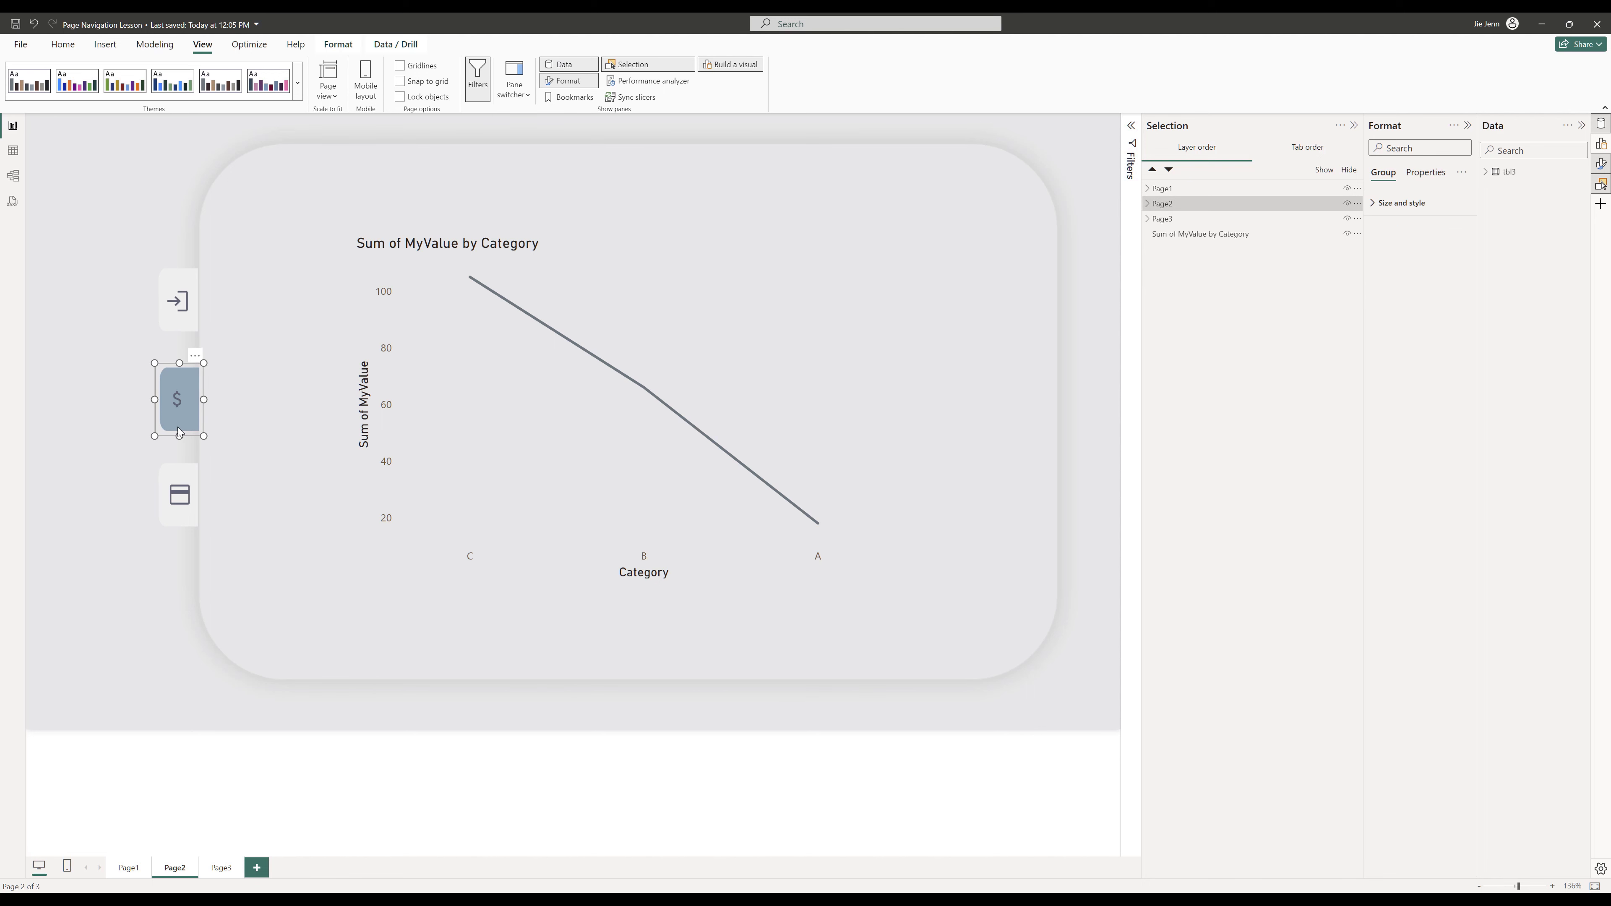
left_click(1147, 203)
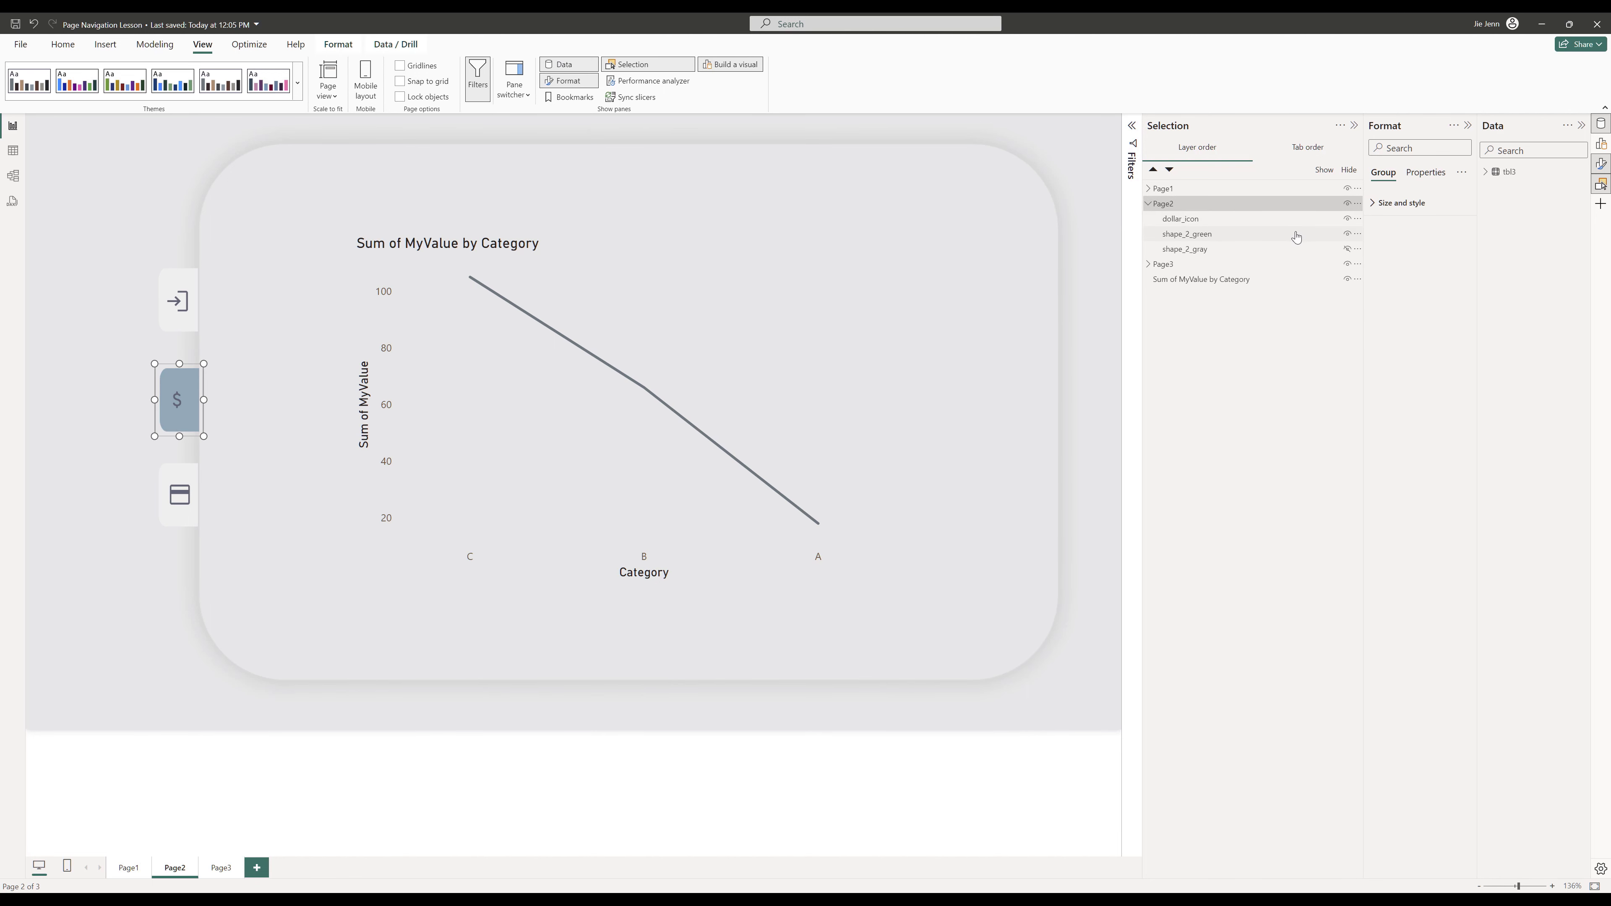
left_click(1255, 252)
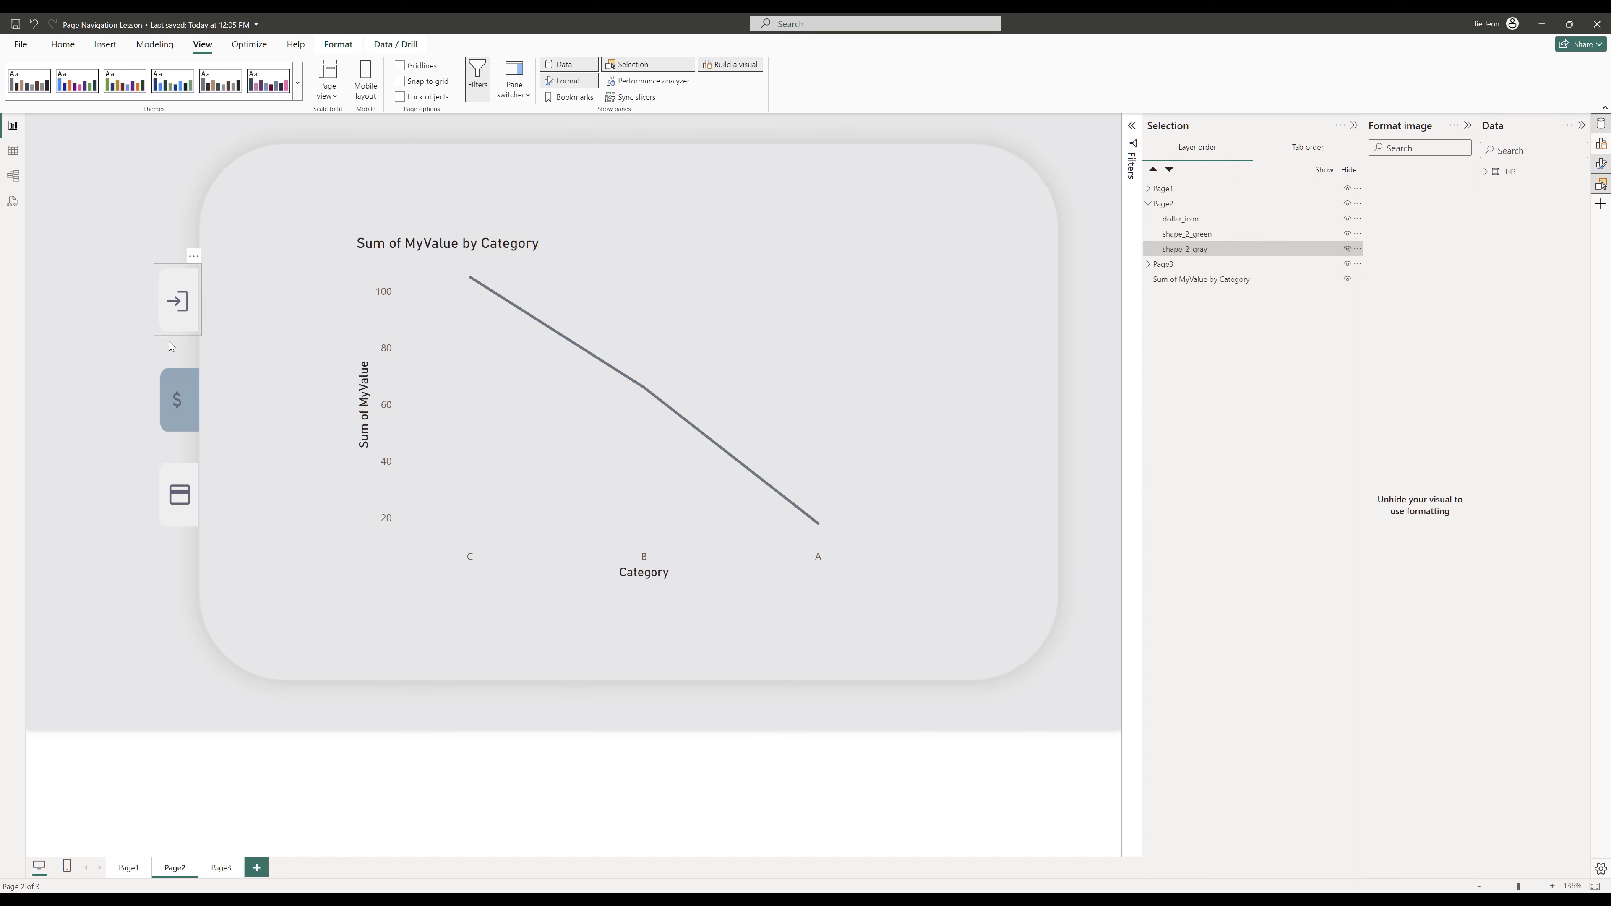
On Page2, enable the action on login_icon in the Page1 group with type Page navigation and destination Page1
left_click(181, 312)
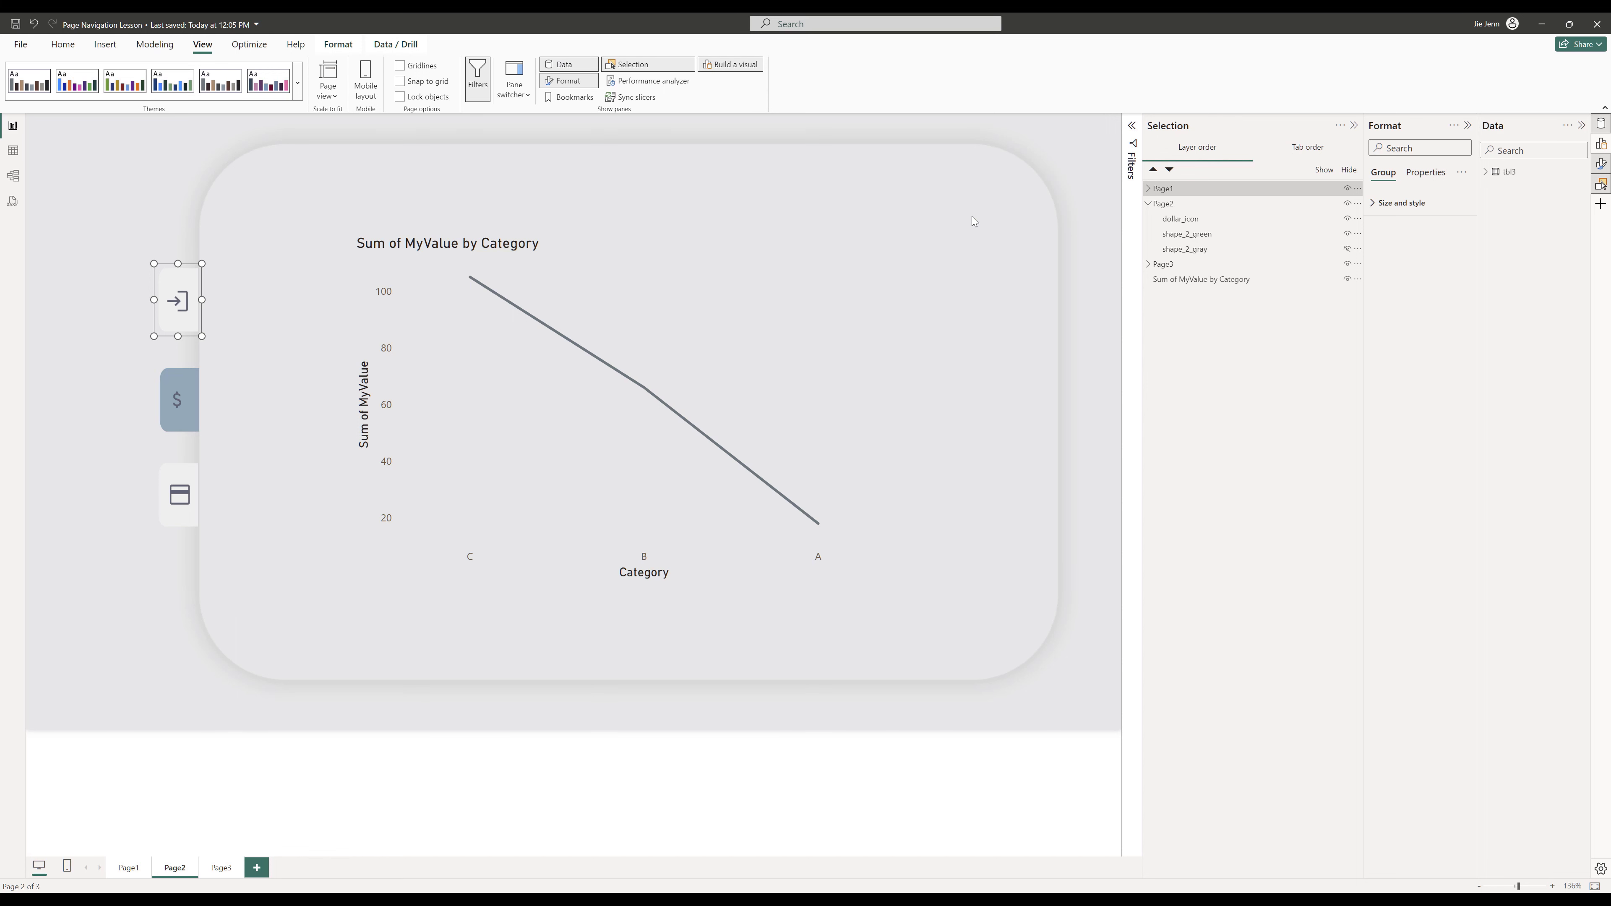
left_click(172, 309)
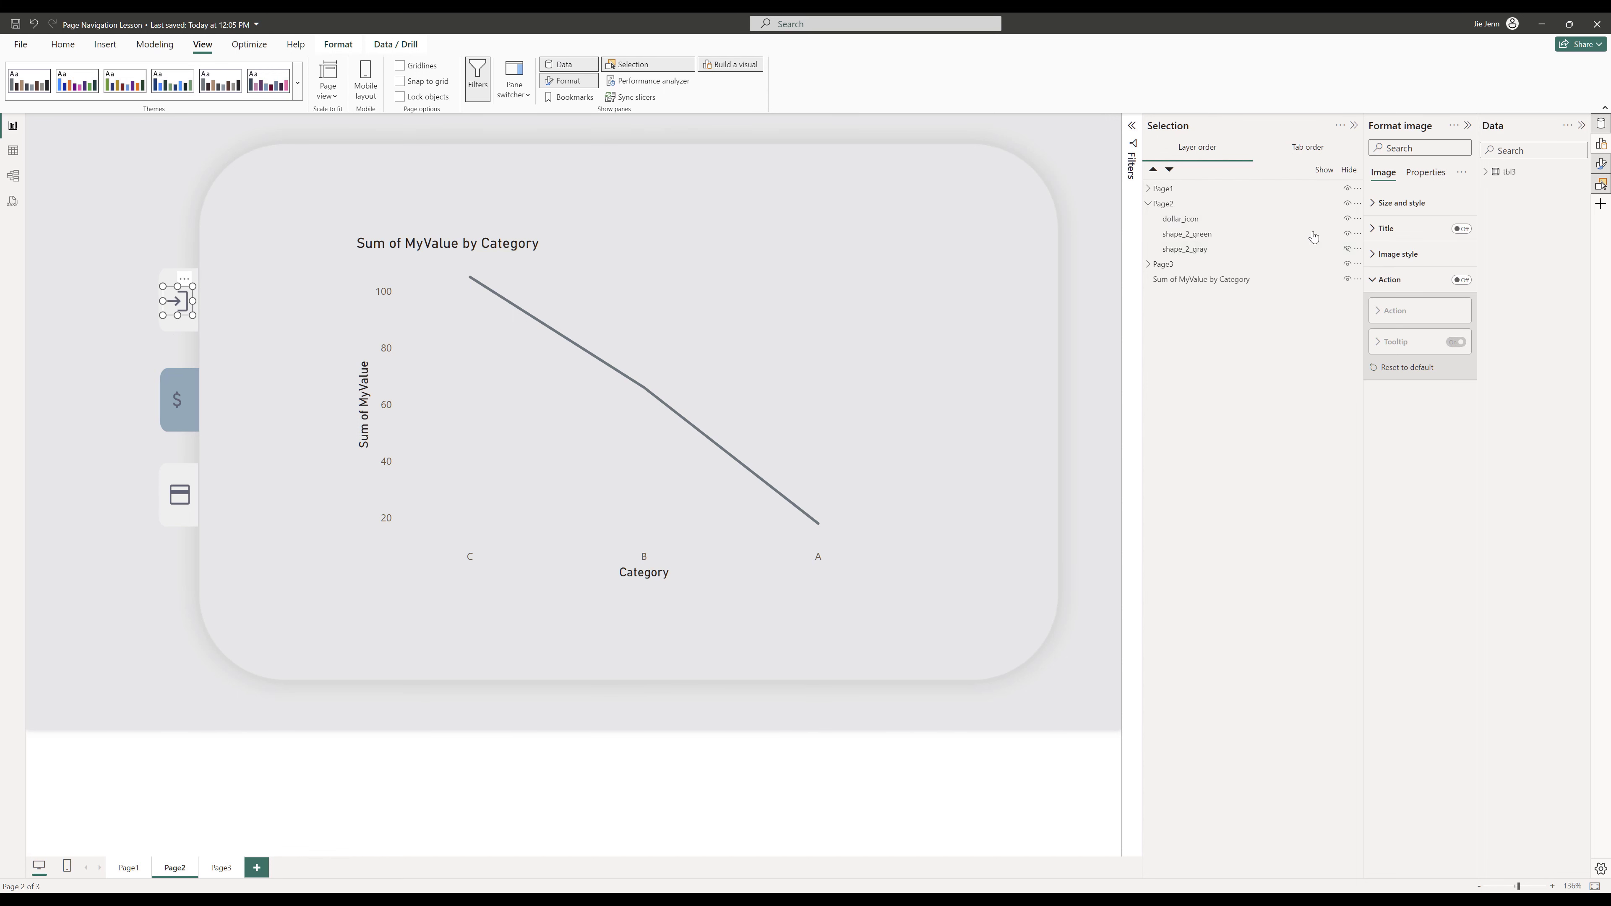
left_click(1148, 189)
left_click(1461, 280)
left_click(1418, 345)
left_click(1427, 407)
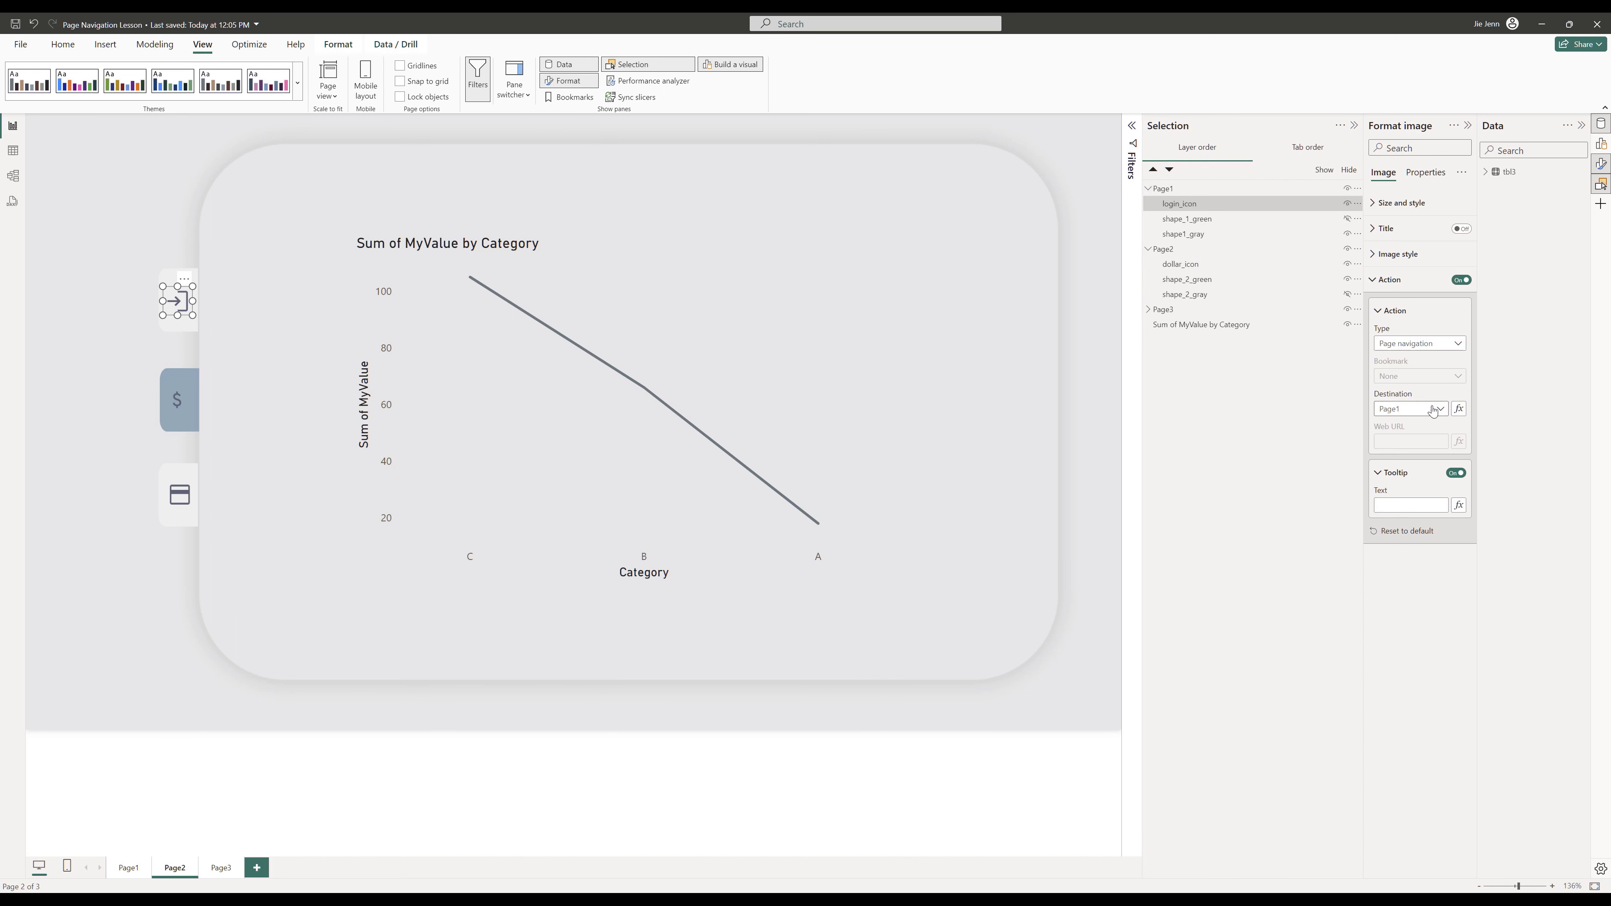
On Page2, enable the page navigation action on cc_icon in the Page3 group with destination Page3
left_click(1148, 310)
left_click(1175, 325)
left_click(1461, 280)
On Page3, enable the action on login_icon with type Page navigation and destination Page1
left_click(221, 867)
left_click(178, 301)
left_click(178, 301)
left_click(1461, 279)
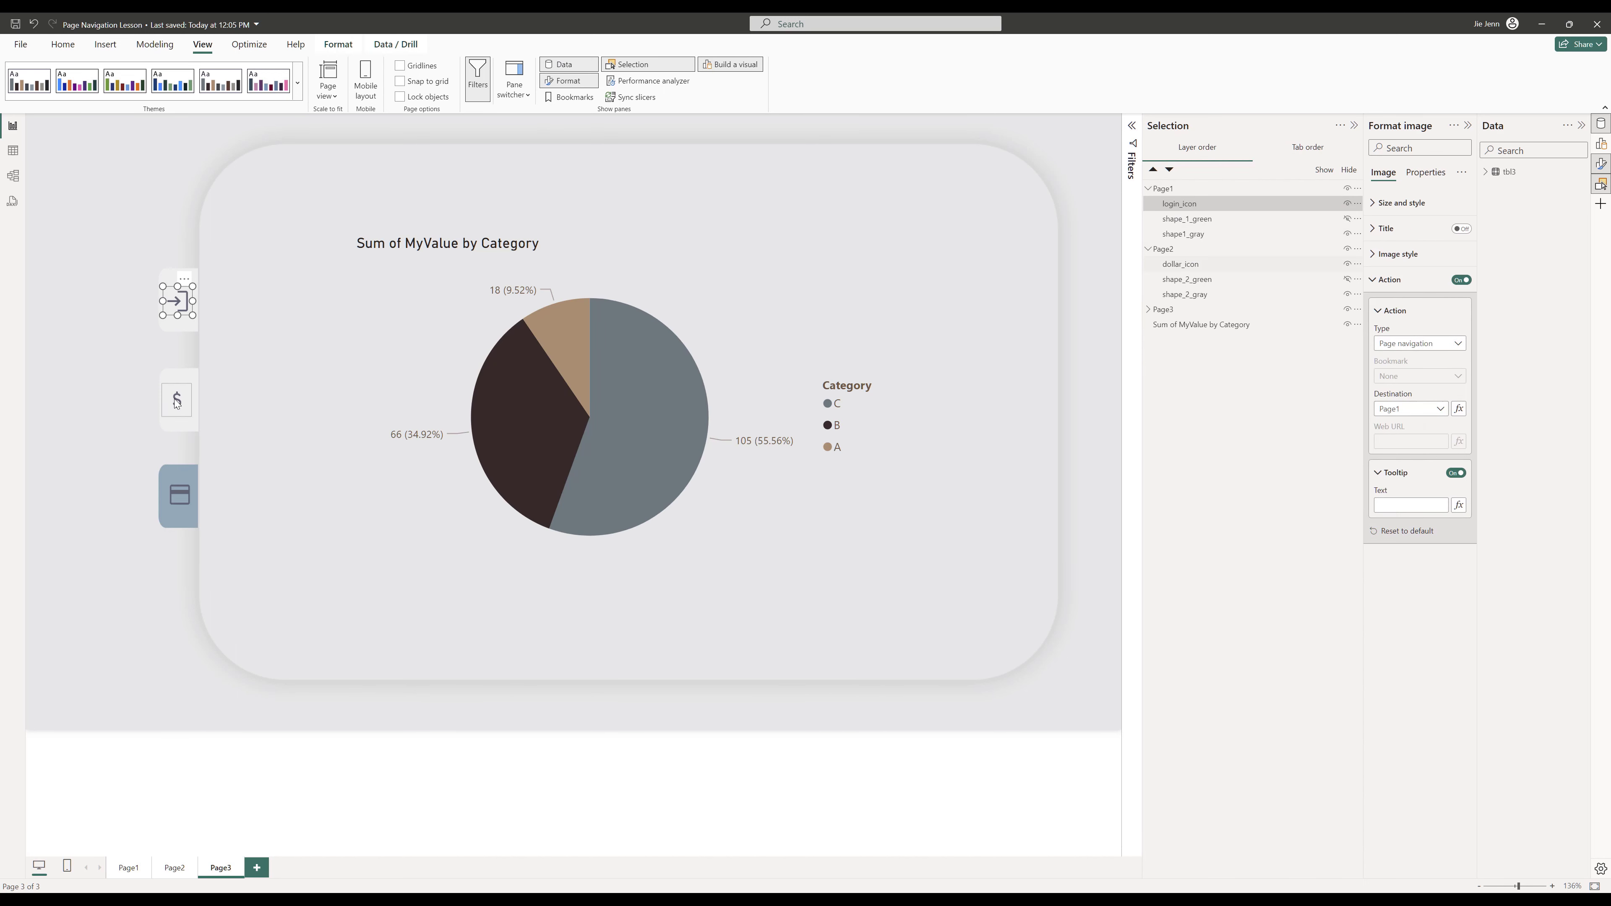
On Page3, enable the page navigation action on dollar_icon in the Page2 group with destination Page2
left_click(175, 400)
left_click(1461, 280)
left_click(1418, 453)
Test the navigation from Page1 by following the card, dollar and login icons in turn
left_click(140, 872)
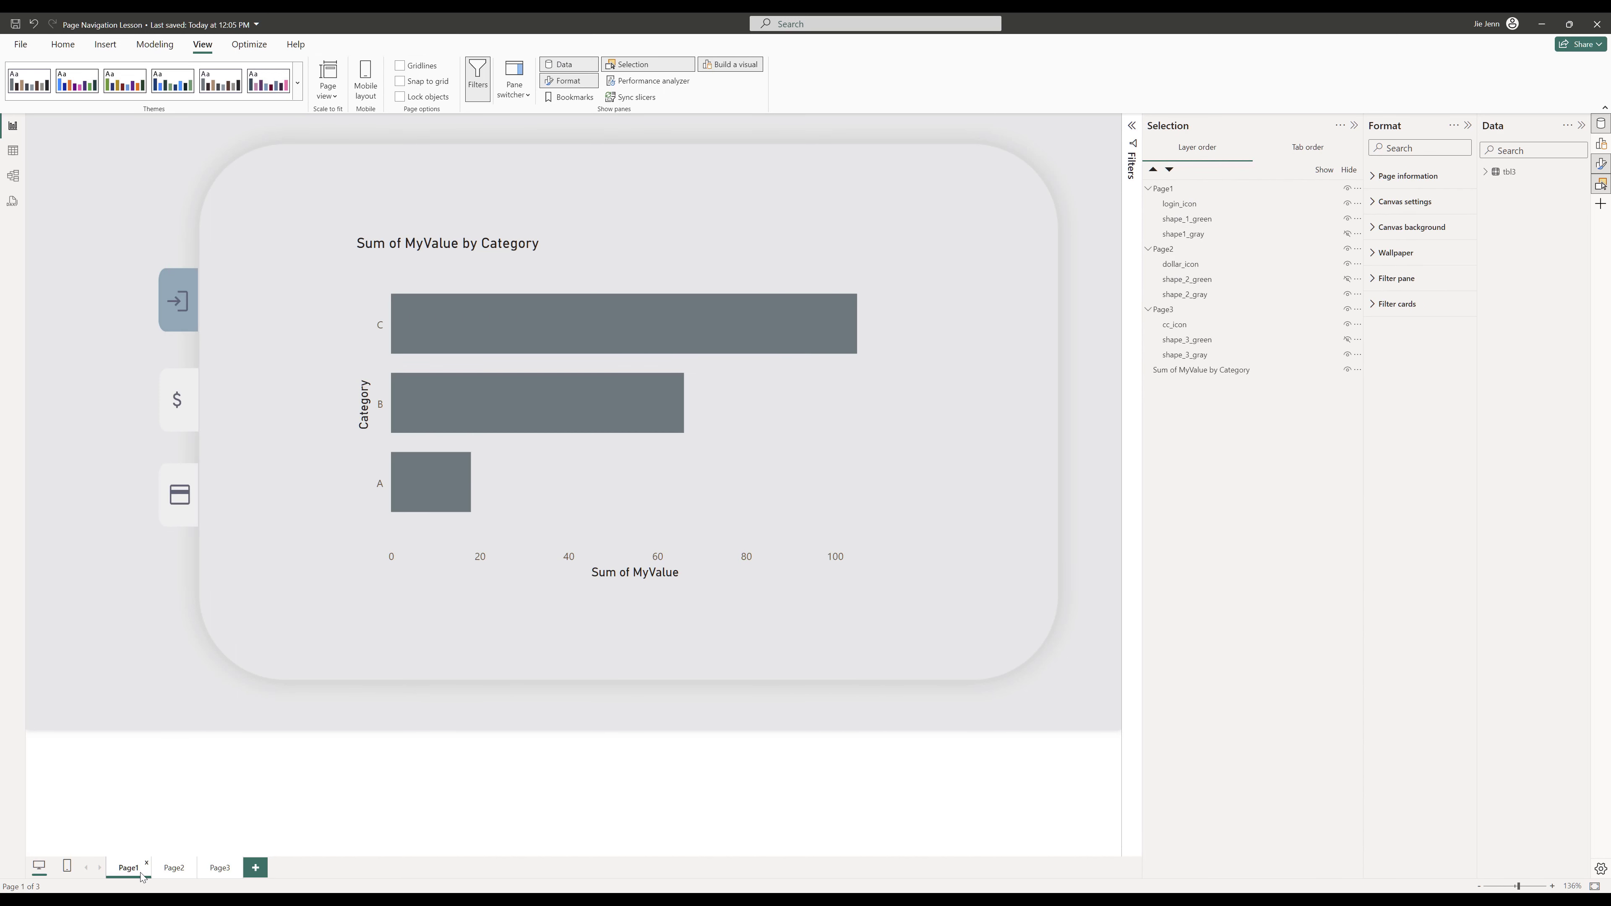
left_click(181, 501, "ctrl")
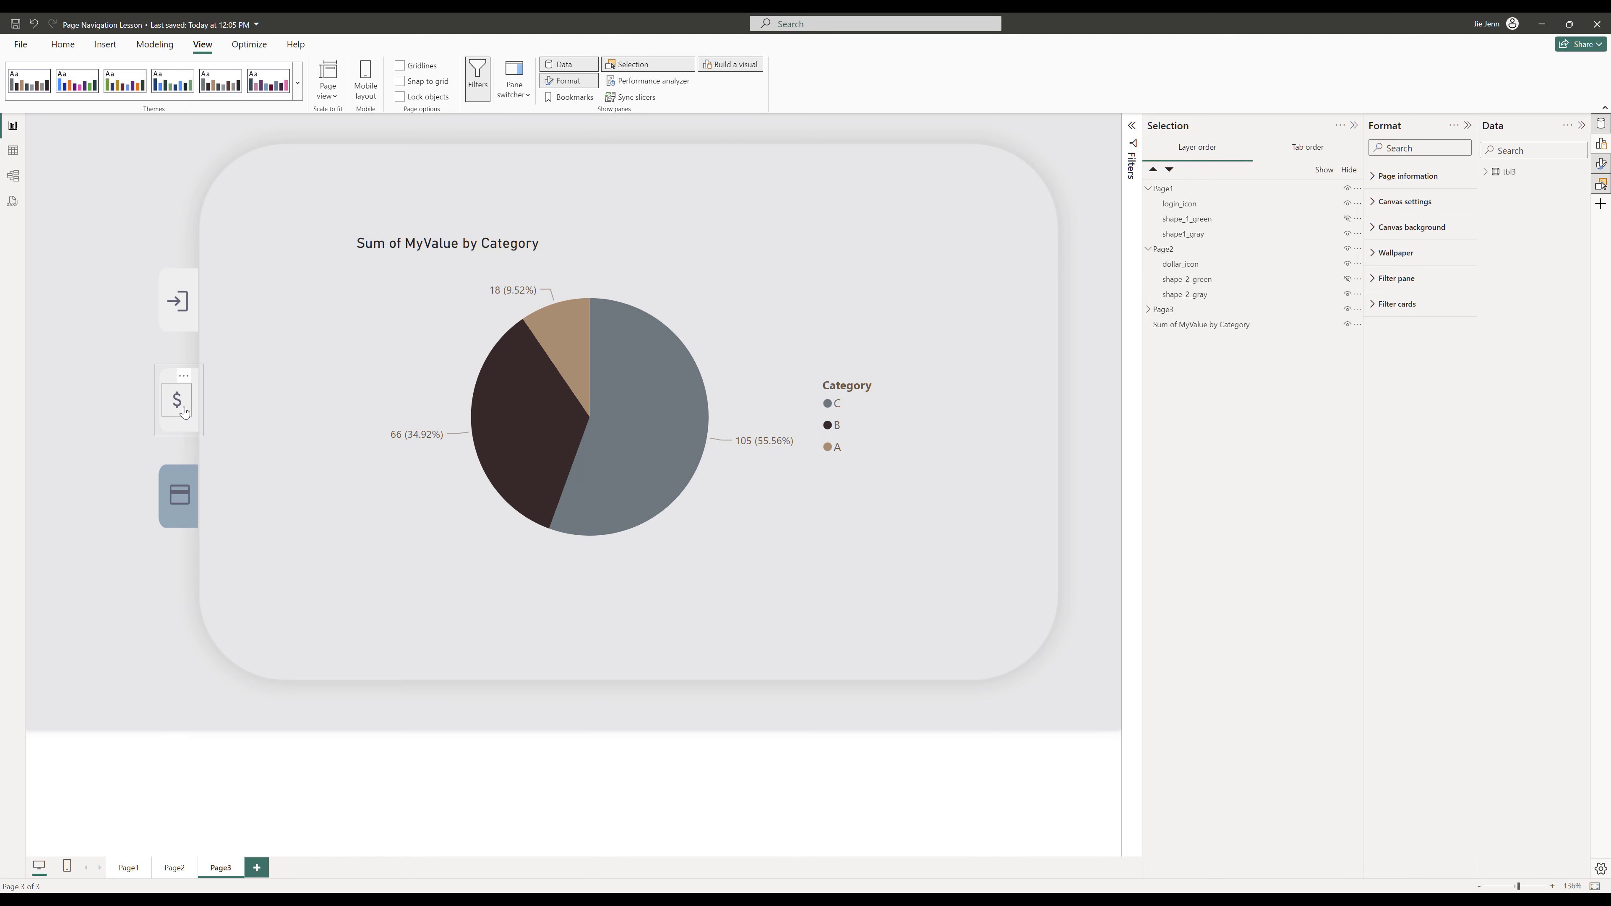
left_click(184, 413, "ctrl")
left_click(183, 305, "ctrl")
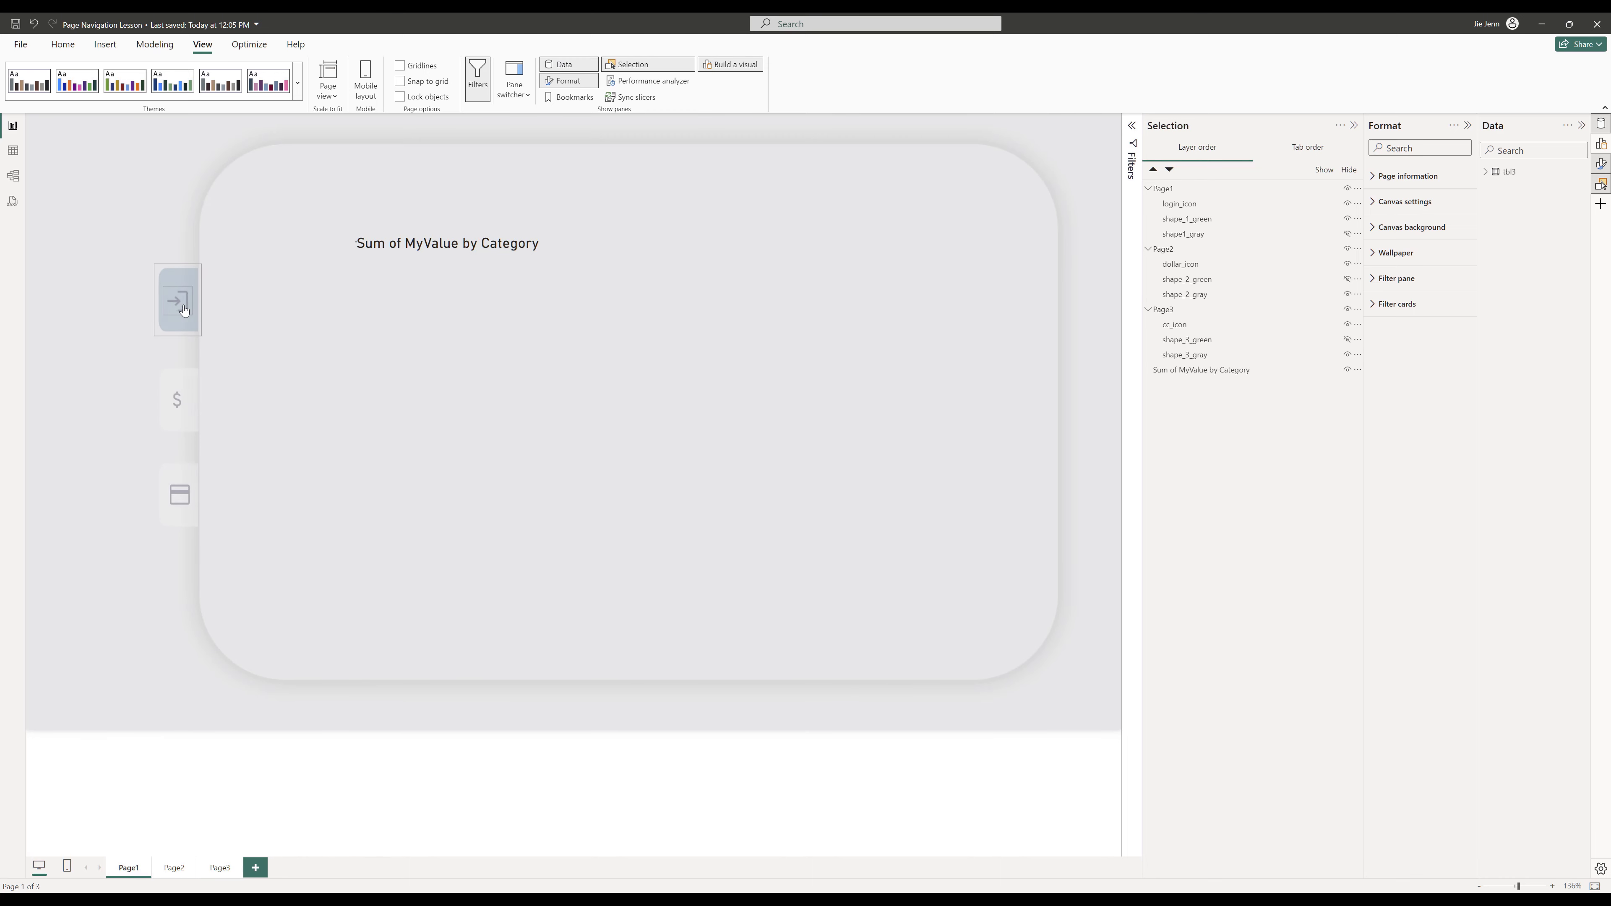
Save the Page Navigation Lesson report and publish it to Power BI
left_click(20, 45)
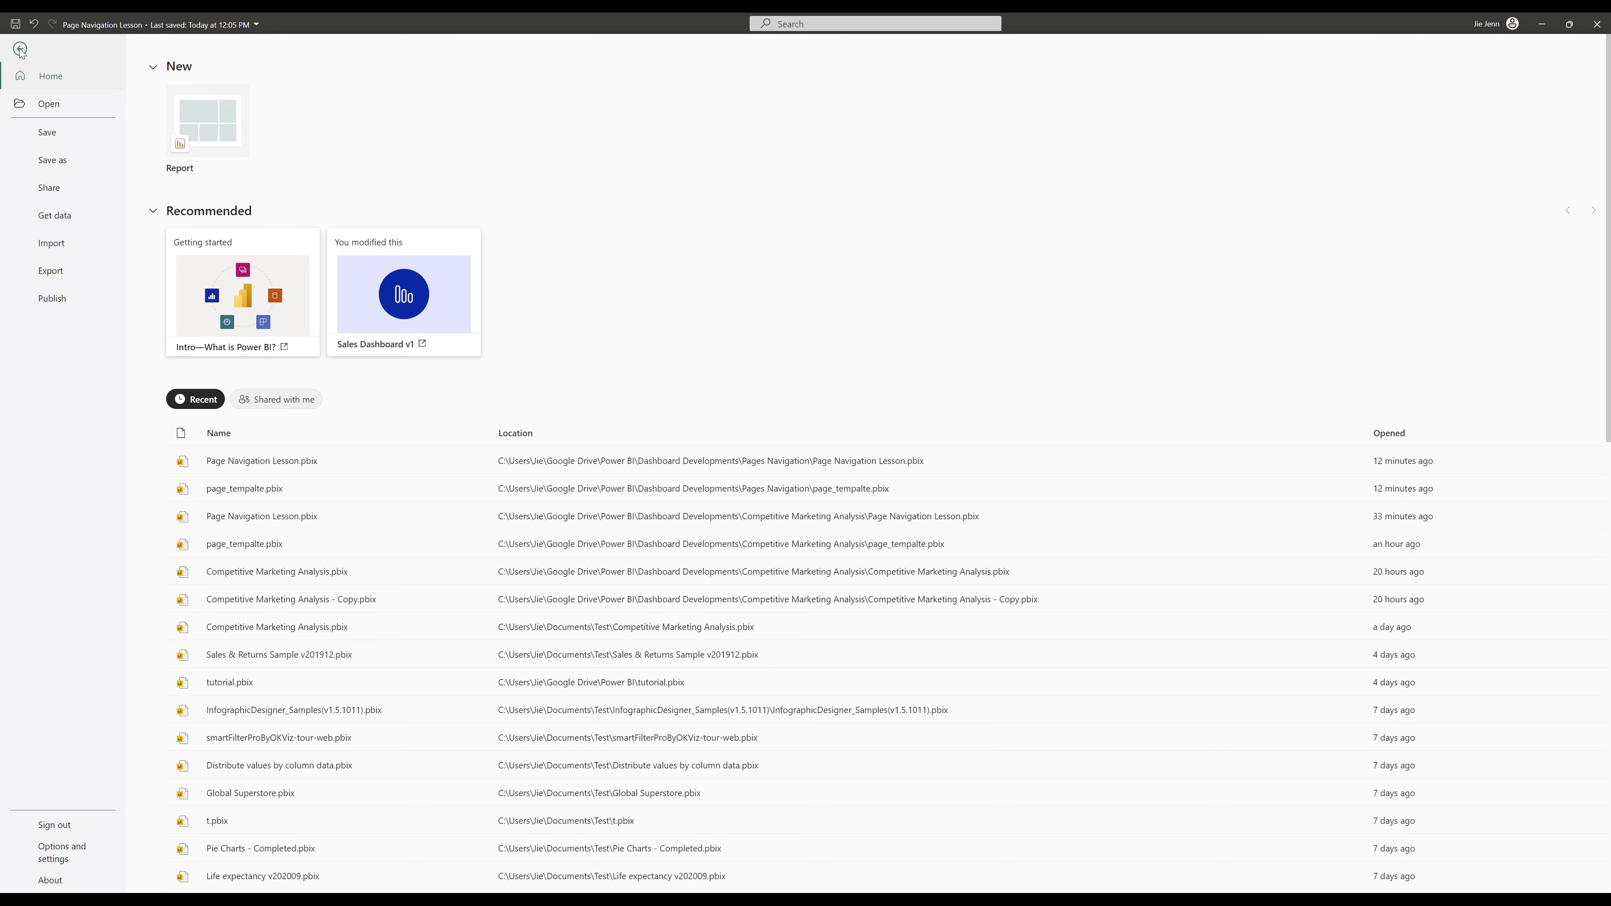
left_click(72, 303)
left_click(227, 119)
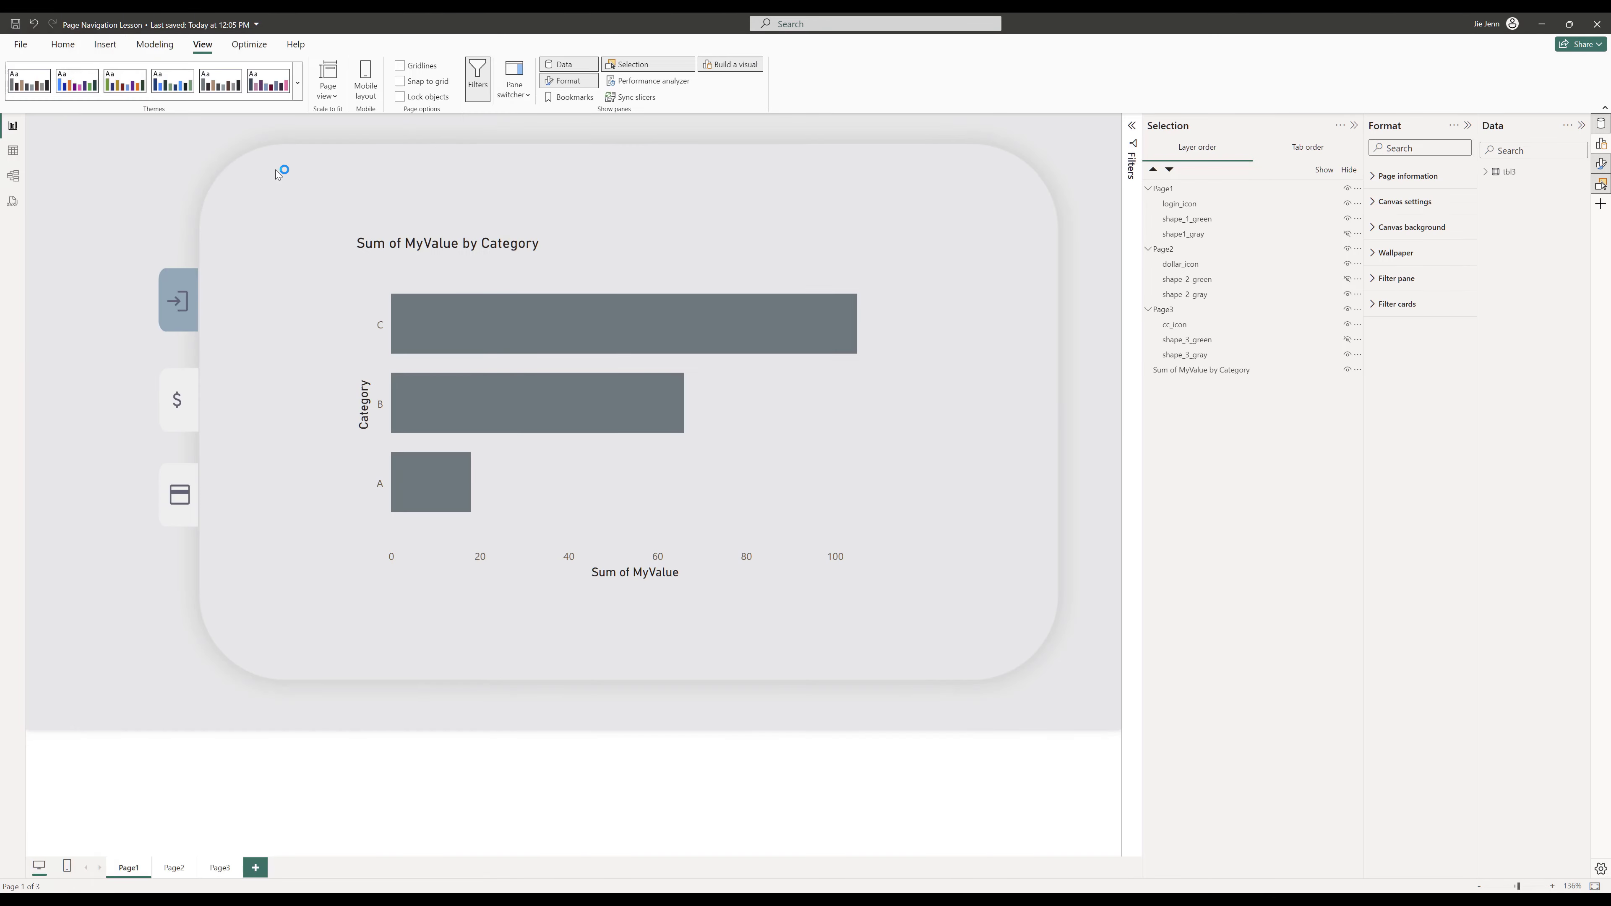
left_click(821, 481)
left_click(910, 544)
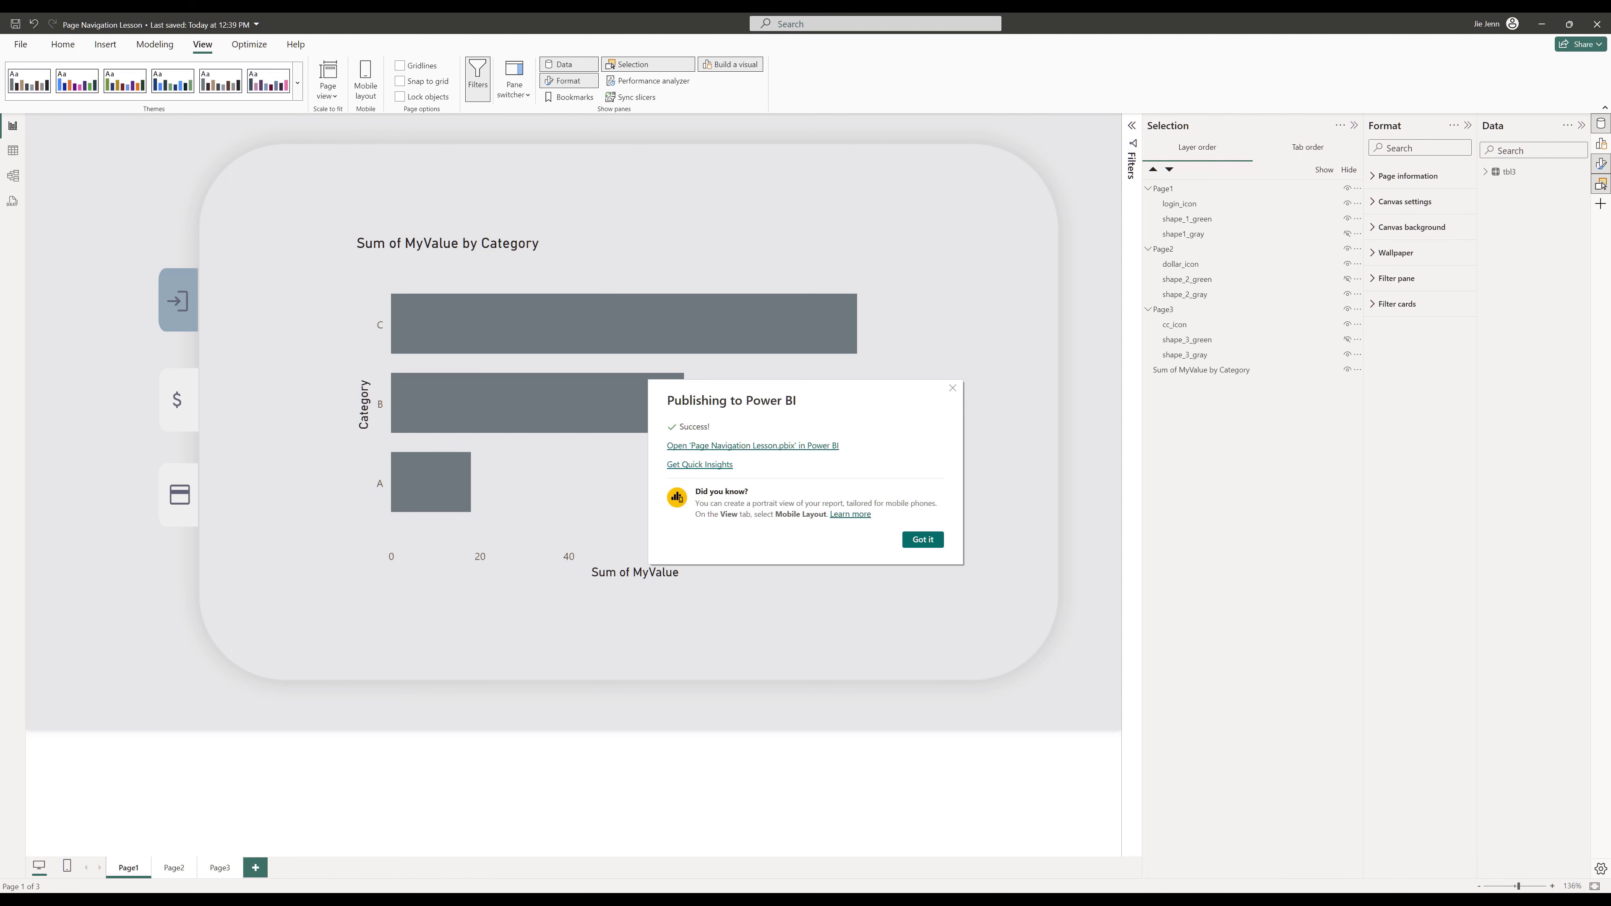
Open the published report in the browser, signing in to the Microsoft account and staying signed in, and maximize the window
left_click_drag(1610, 76, 650, 40)
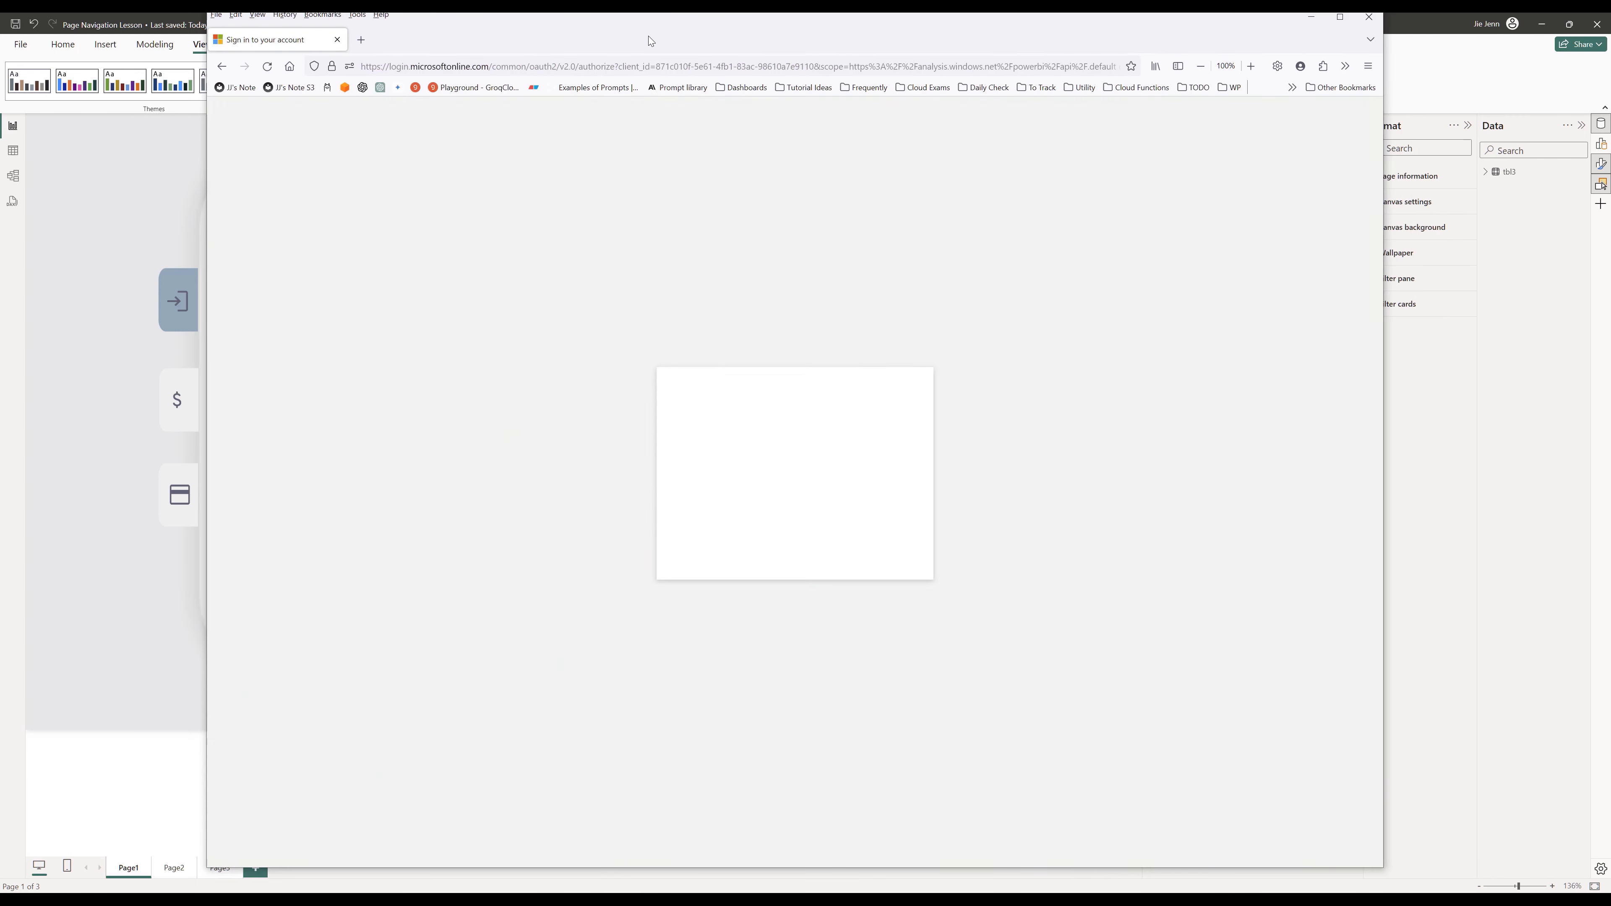
left_click(802, 482)
left_click(863, 540)
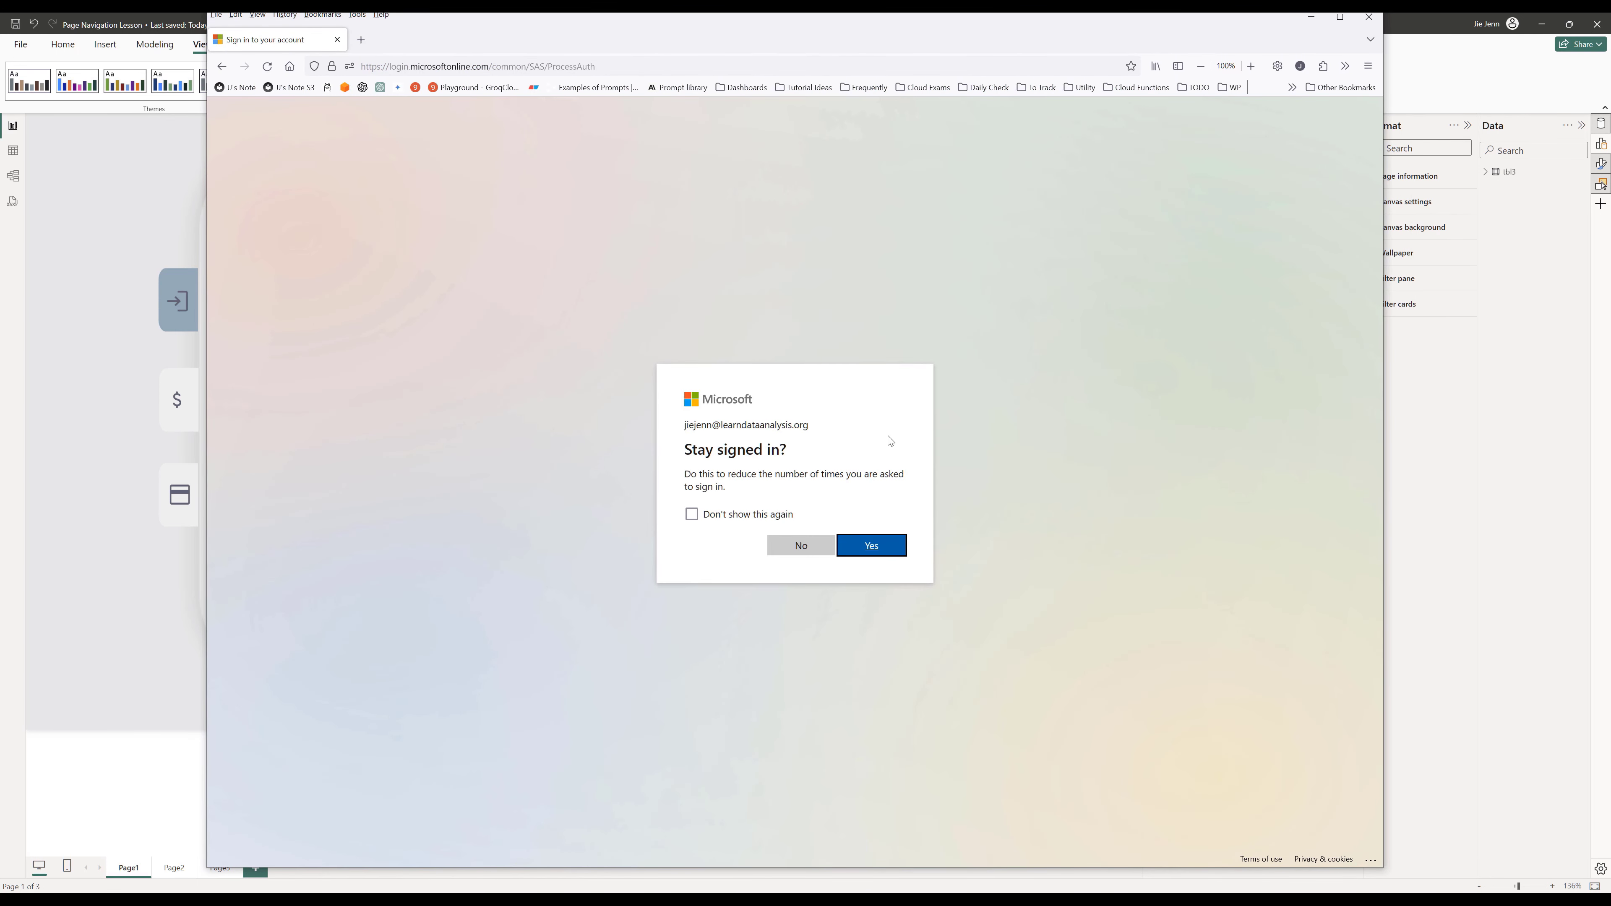
left_click(875, 546)
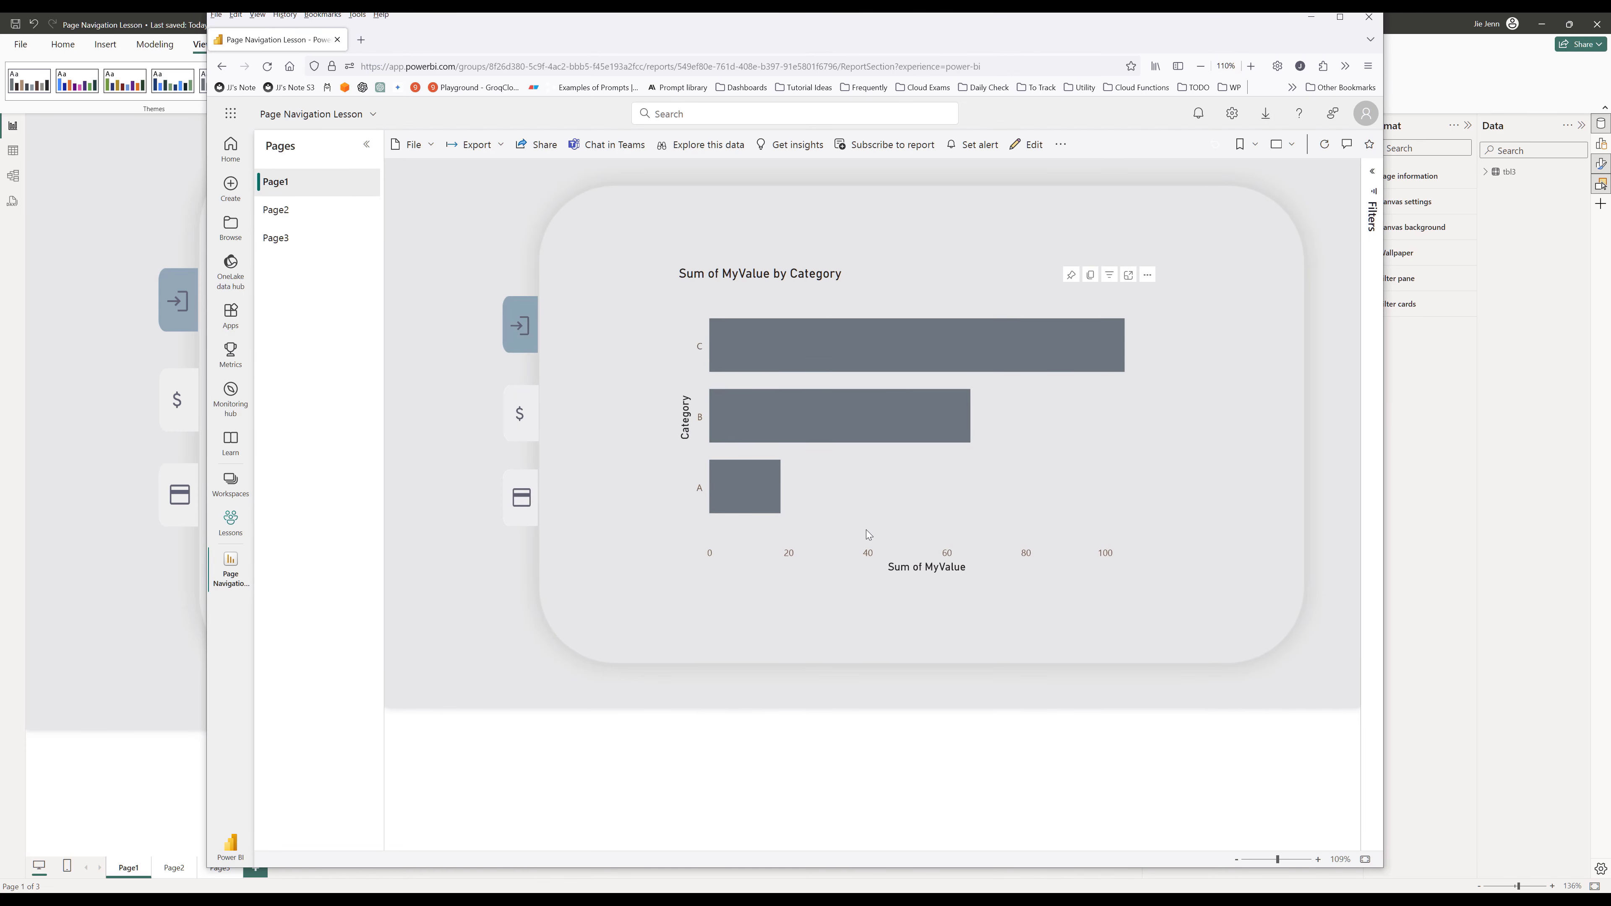
double_click(811, 39)
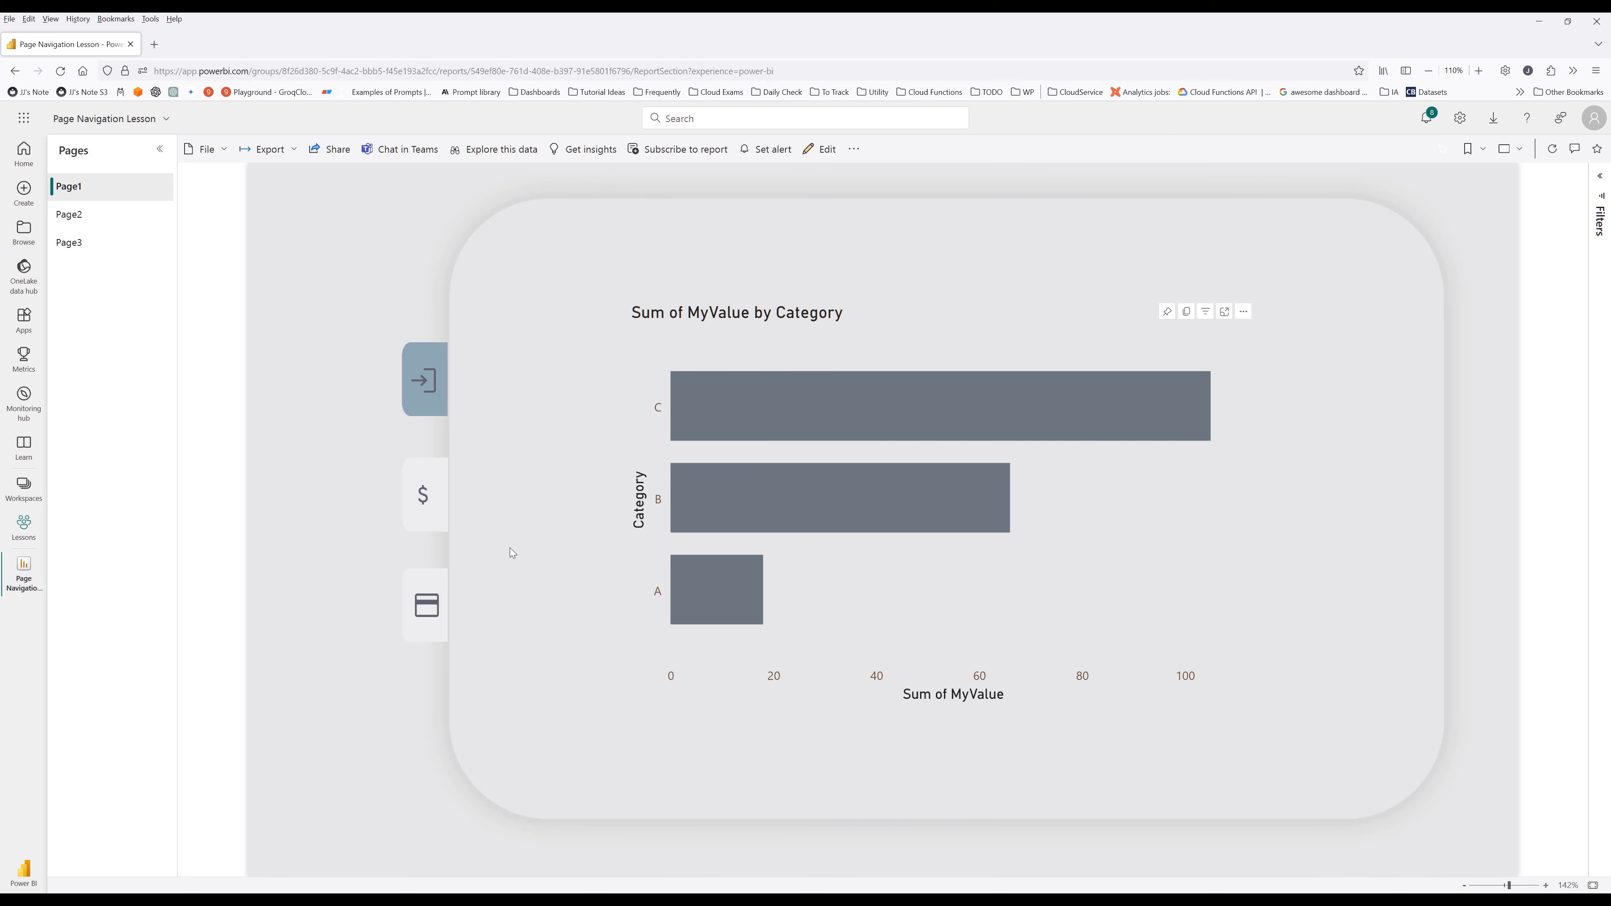
Test the published report's navigation by following the dollar, card, login and dollar icons in turn
left_click(424, 498)
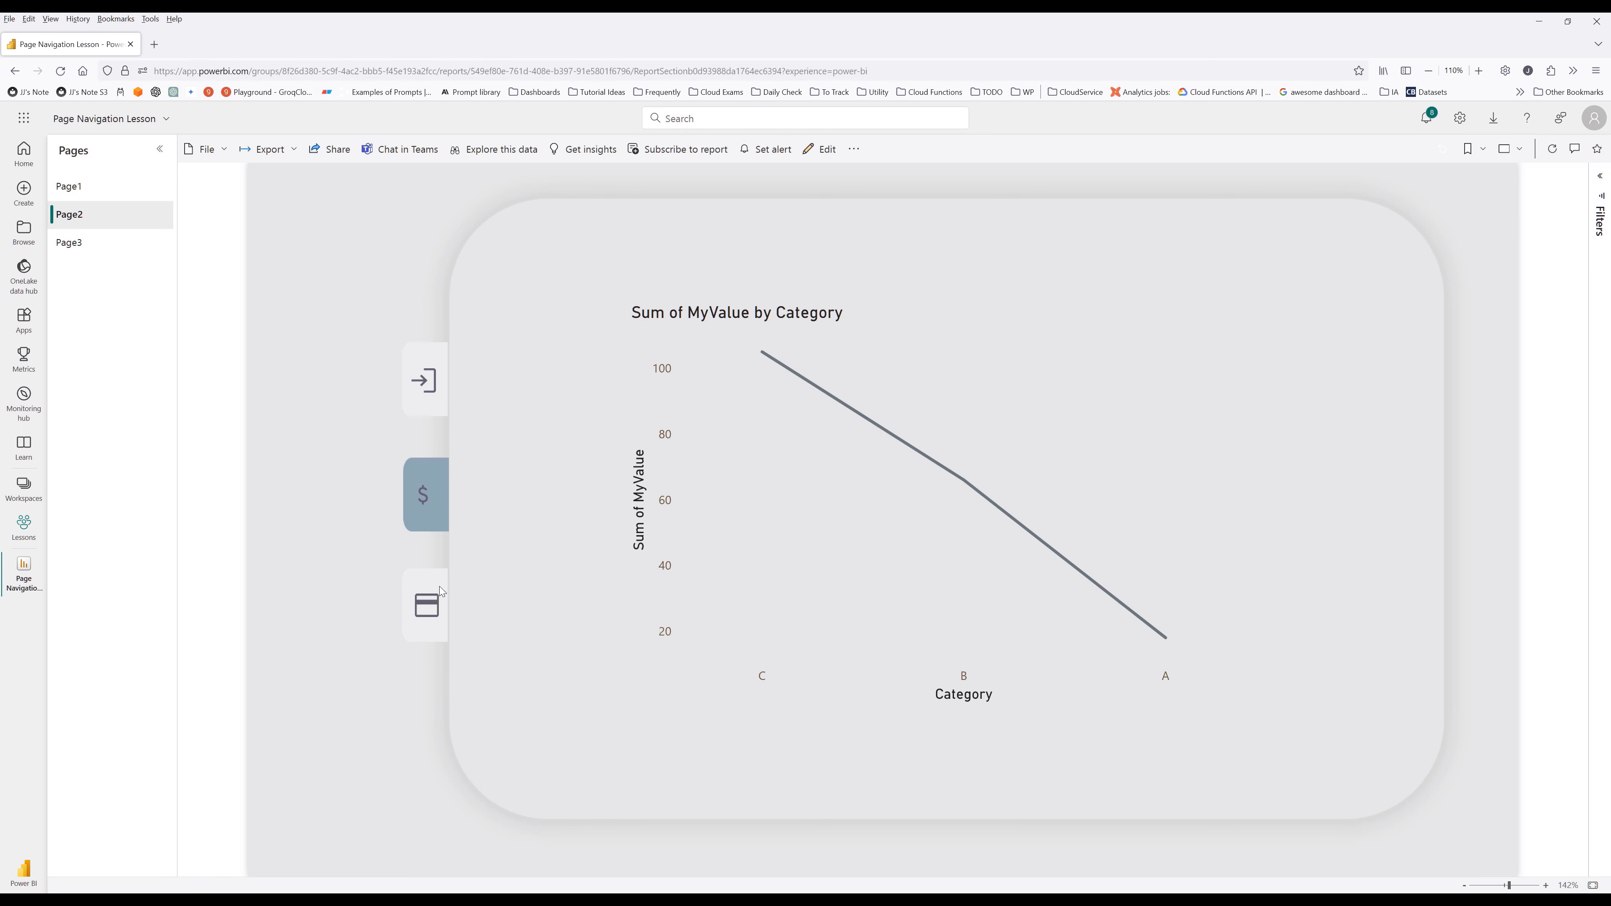
left_click(424, 621)
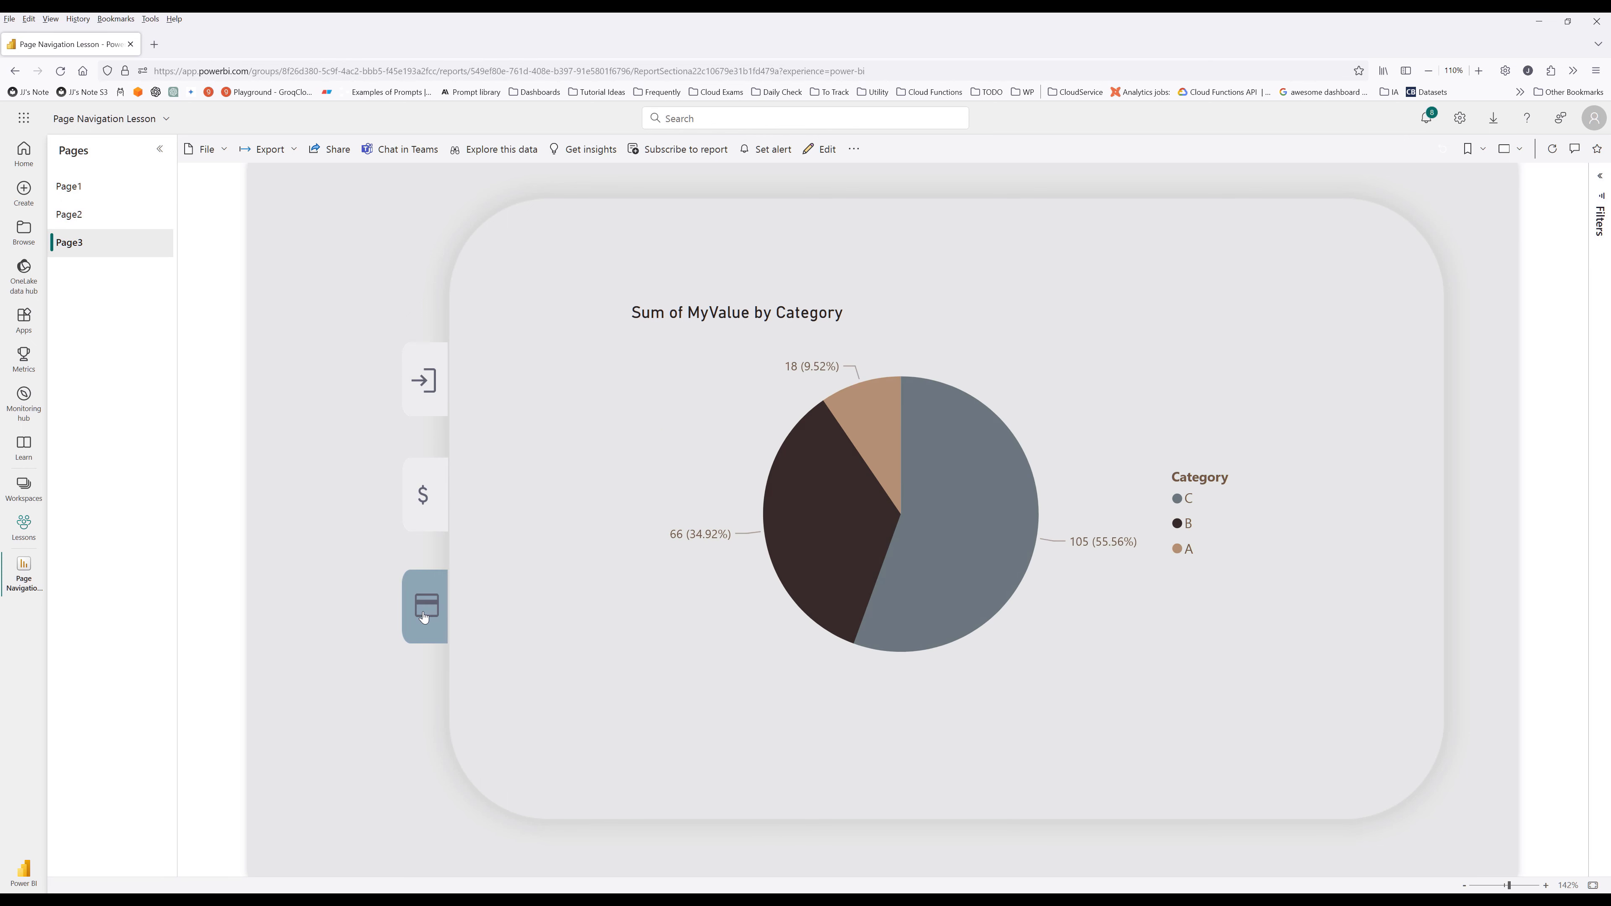
left_click(431, 391)
left_click(425, 495)
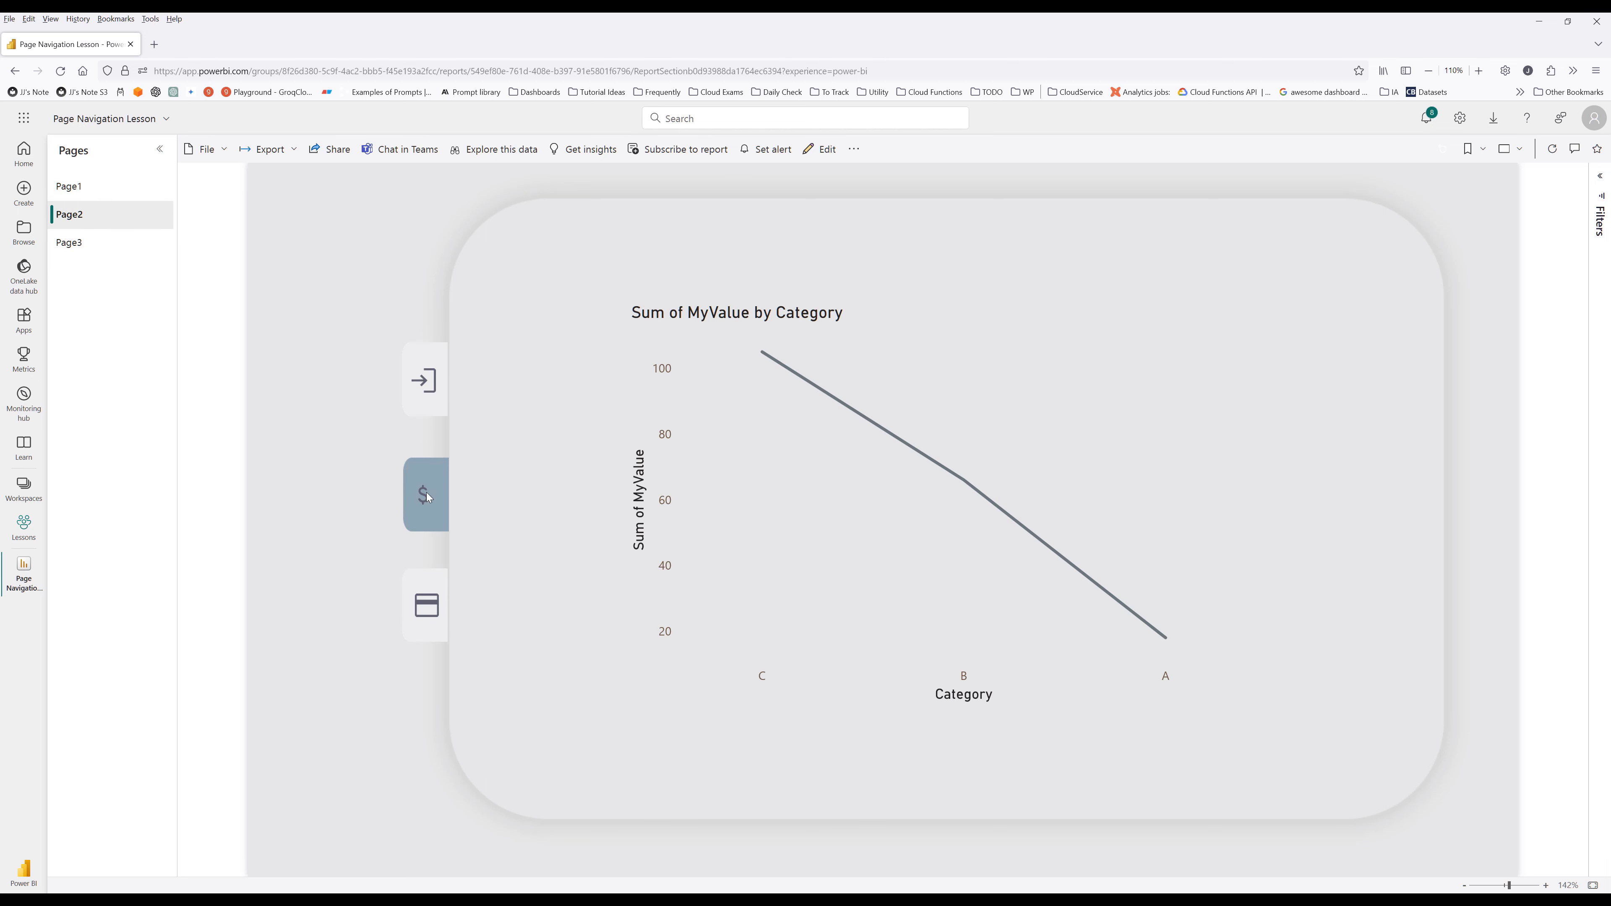